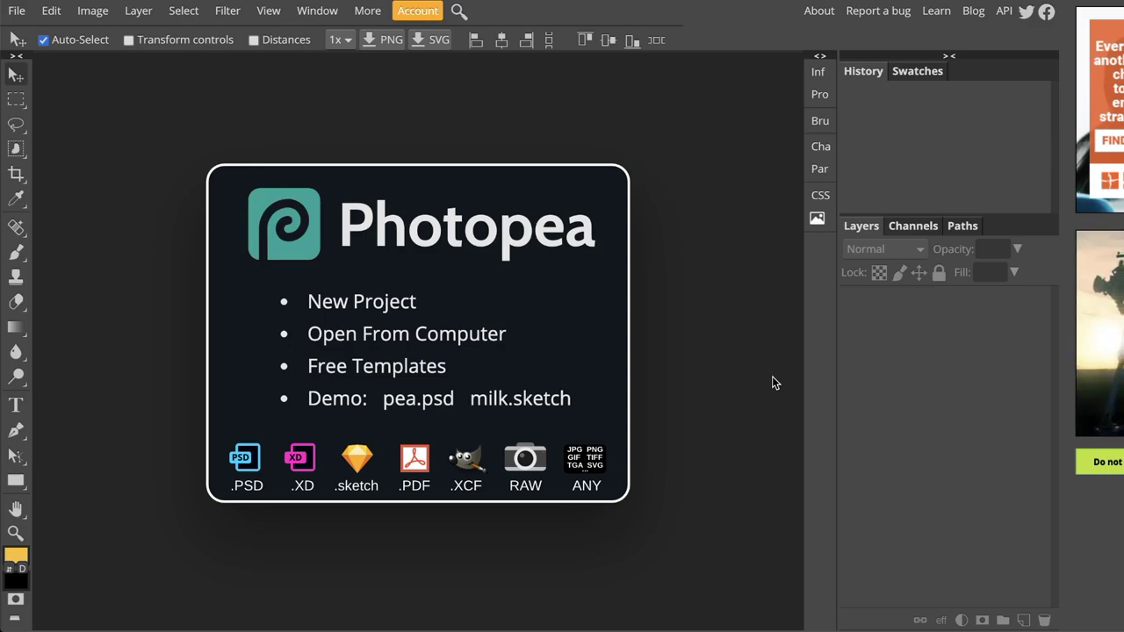
Open field.jpg from the Lemon Cow folder so it appears as field.psd with a Background layer.
left_click(19, 15)
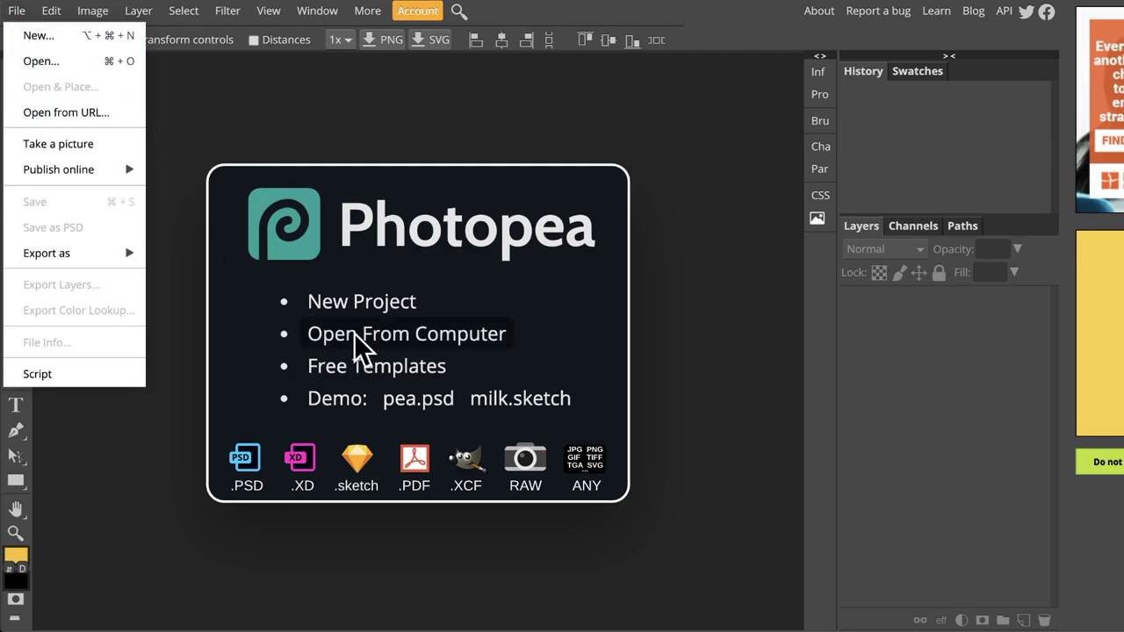
left_click(84, 61)
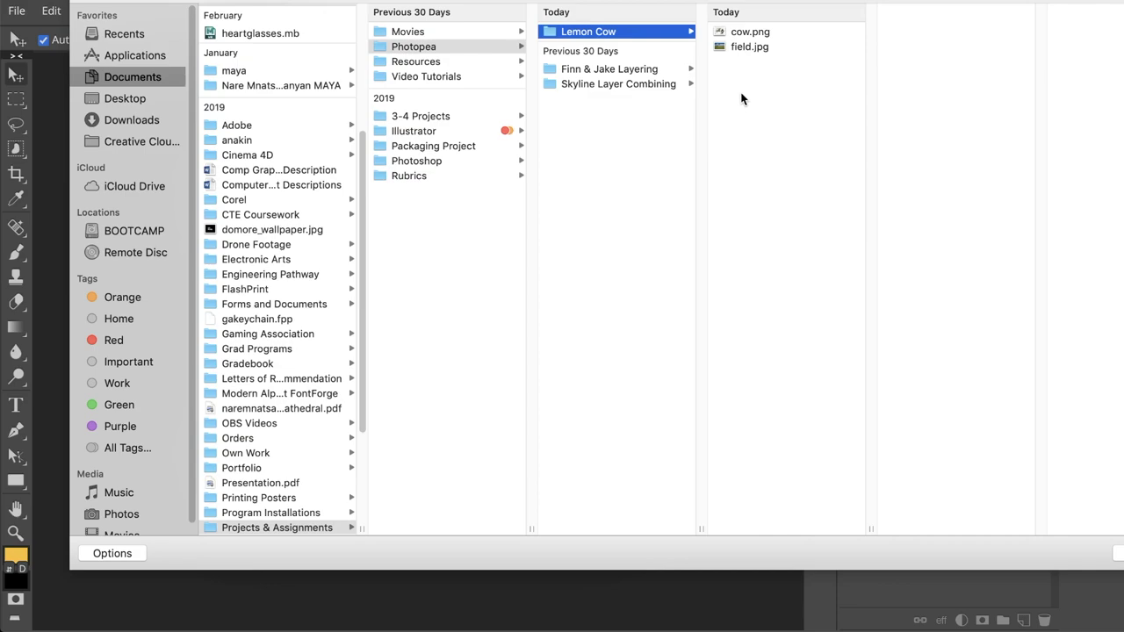
left_click(749, 48)
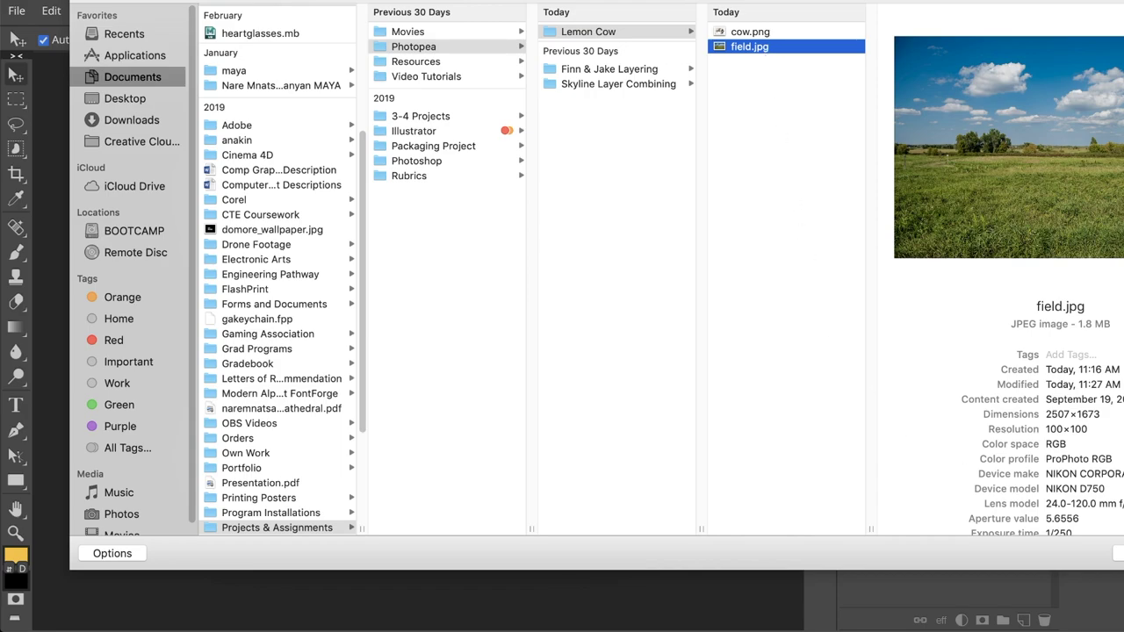
key("Return")
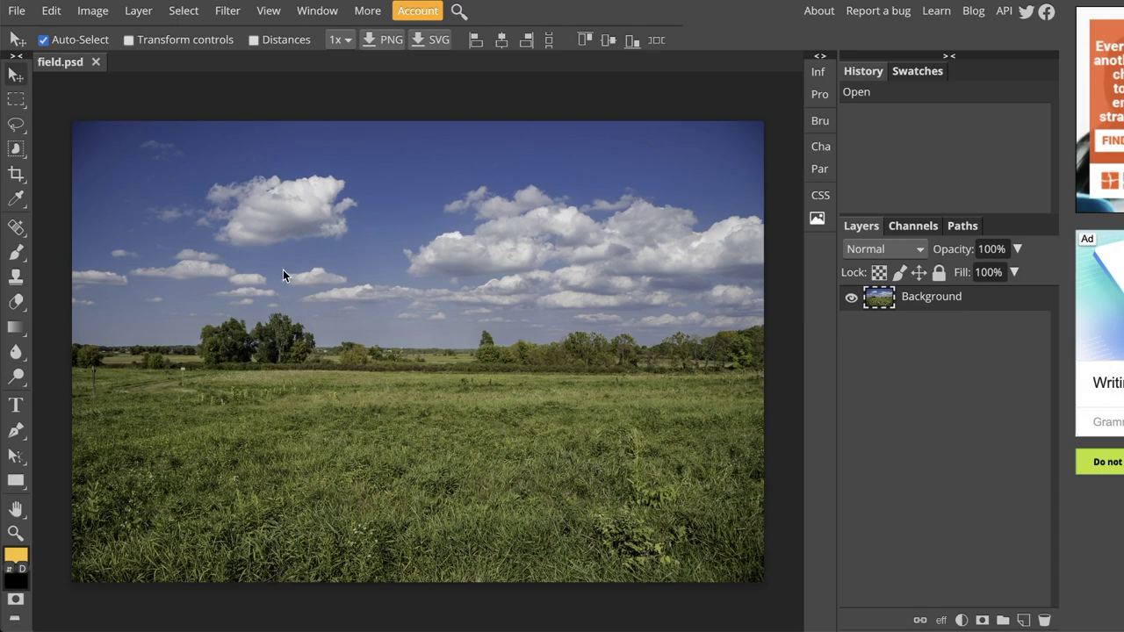
Place cow.png into field.psd as a new cow smart-object layer.
left_click(17, 10)
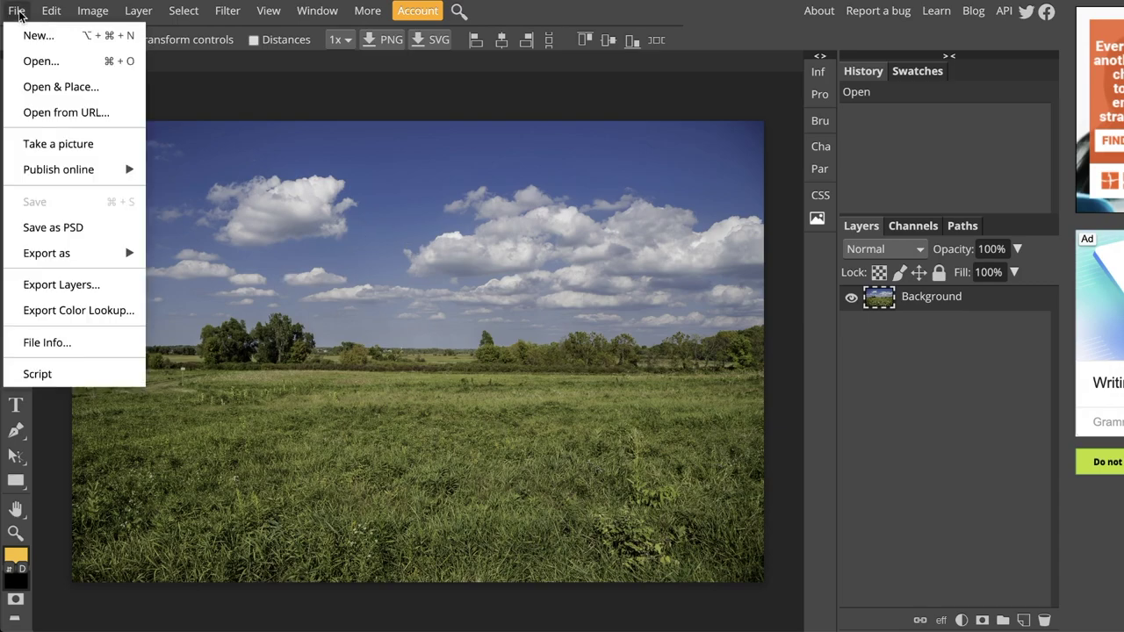
left_click(55, 86)
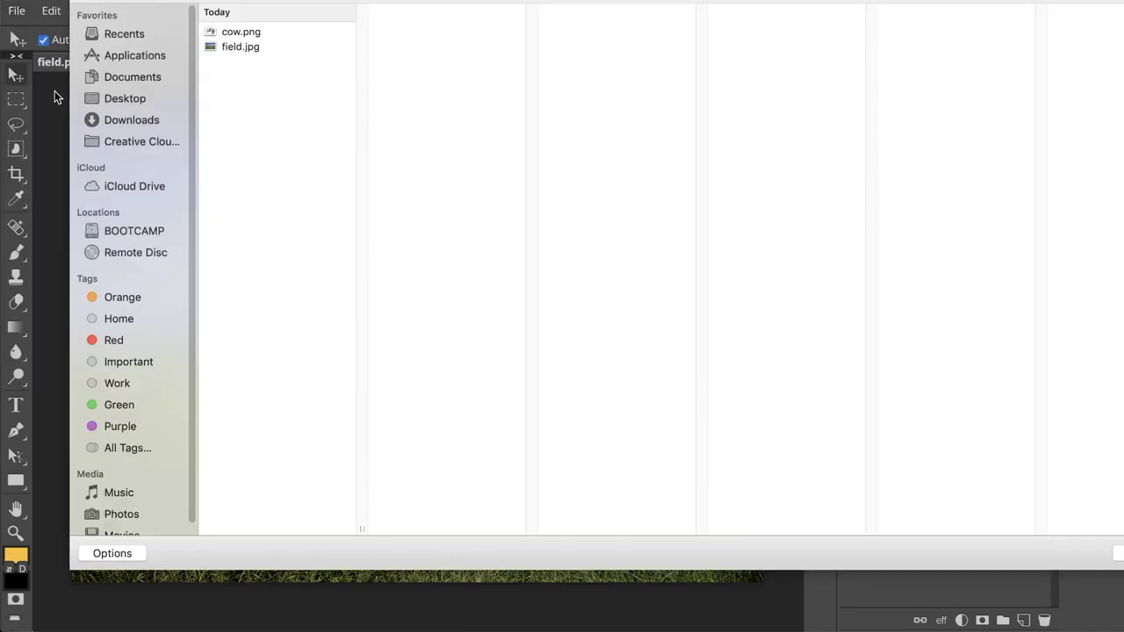
left_click(224, 33)
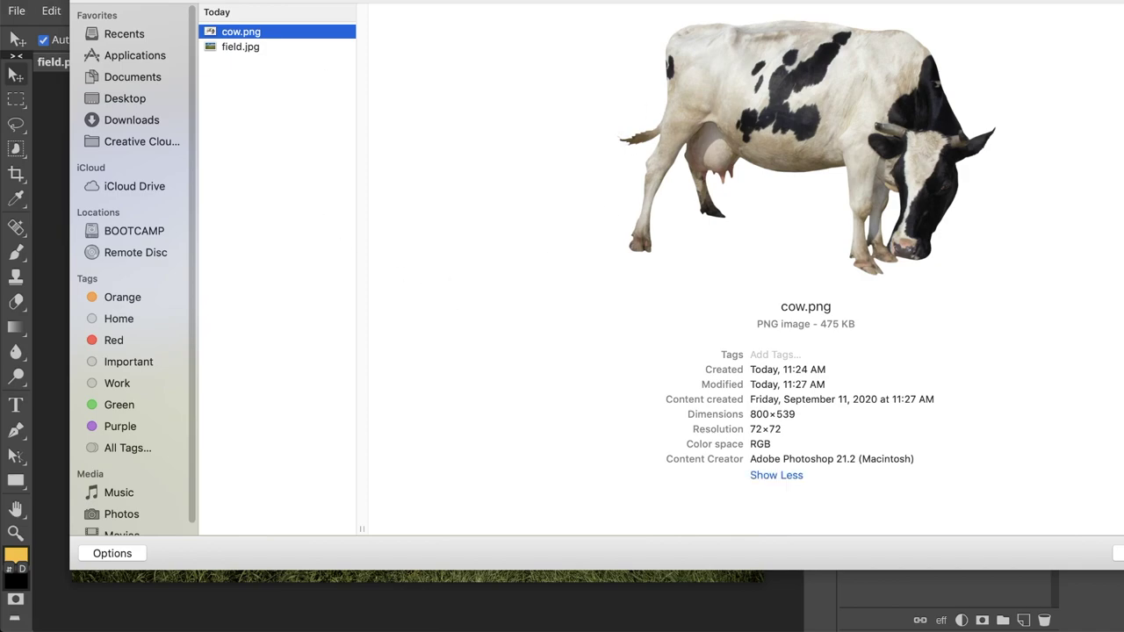
key("Return")
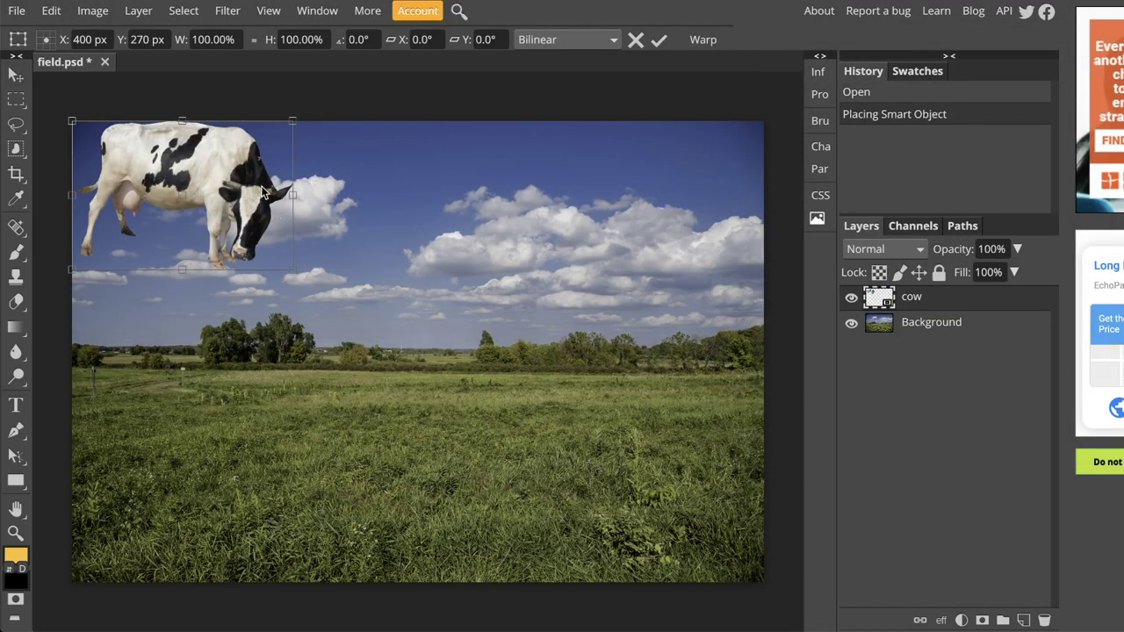
Move the cow into the meadow, enlarge it to about 111%, and shift it right of centre.
left_click_drag(261, 191, 508, 390)
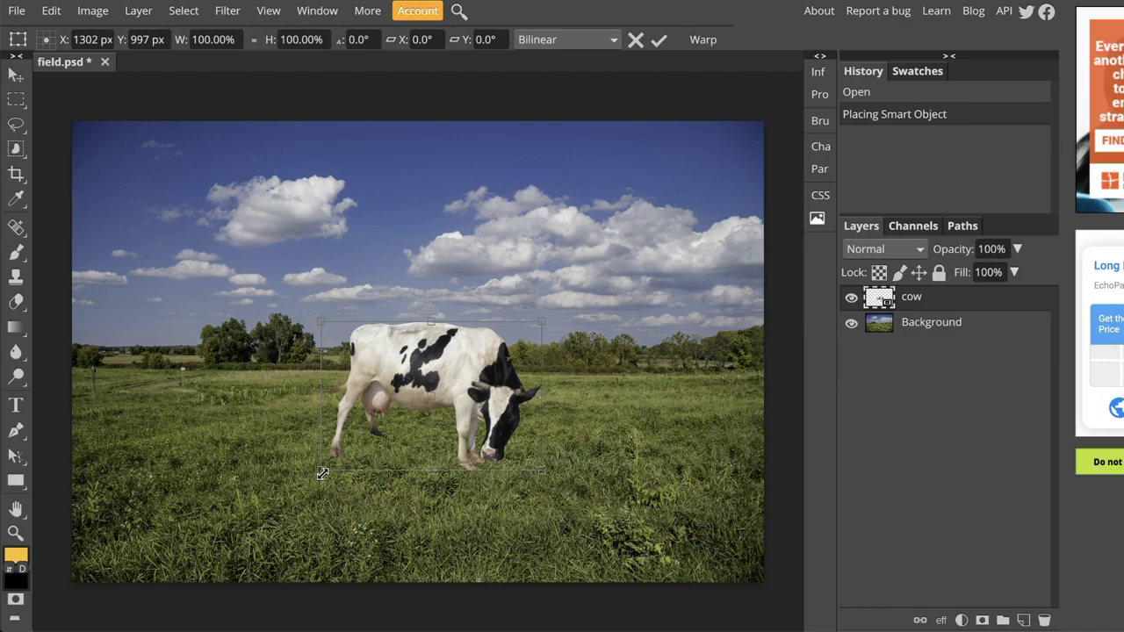
left_click_drag(322, 473, 109, 393)
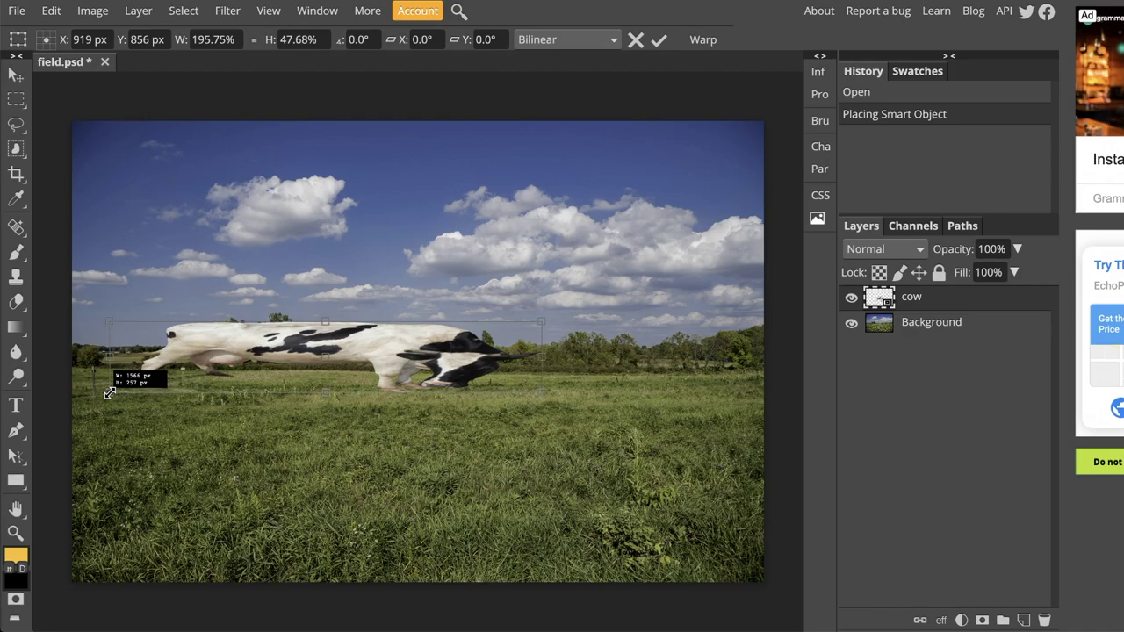
left_click_drag(109, 393, 285, 512)
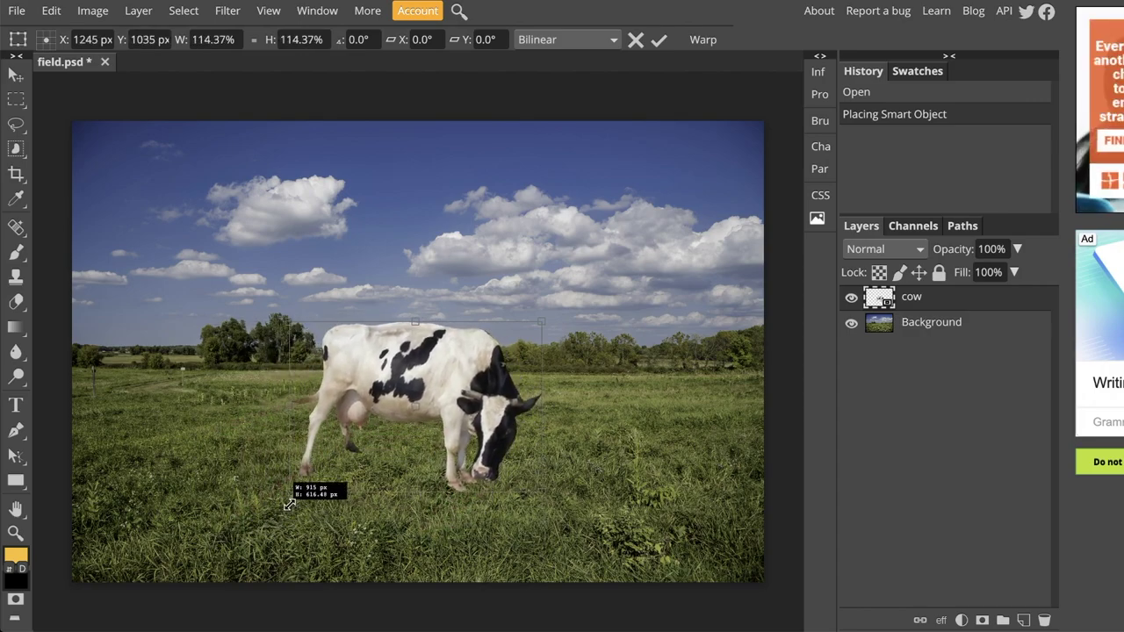
mouse_move(289, 505)
left_mouse_down()
mouse_move(326, 463)
mouse_move(295, 489)
left_mouse_up()
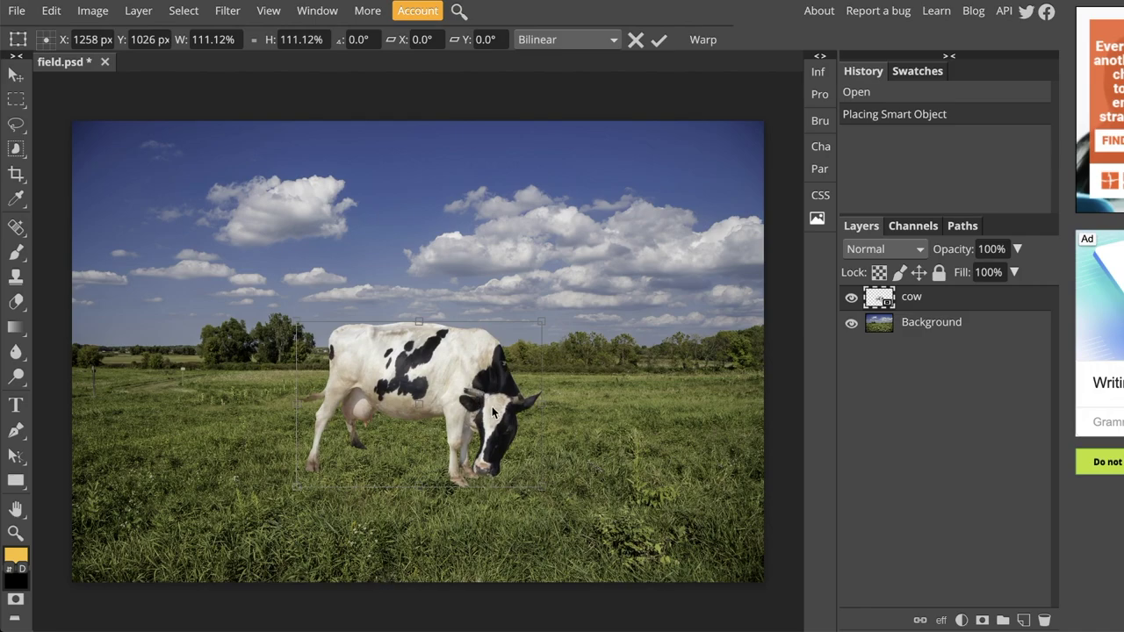
left_click_drag(484, 409, 515, 423)
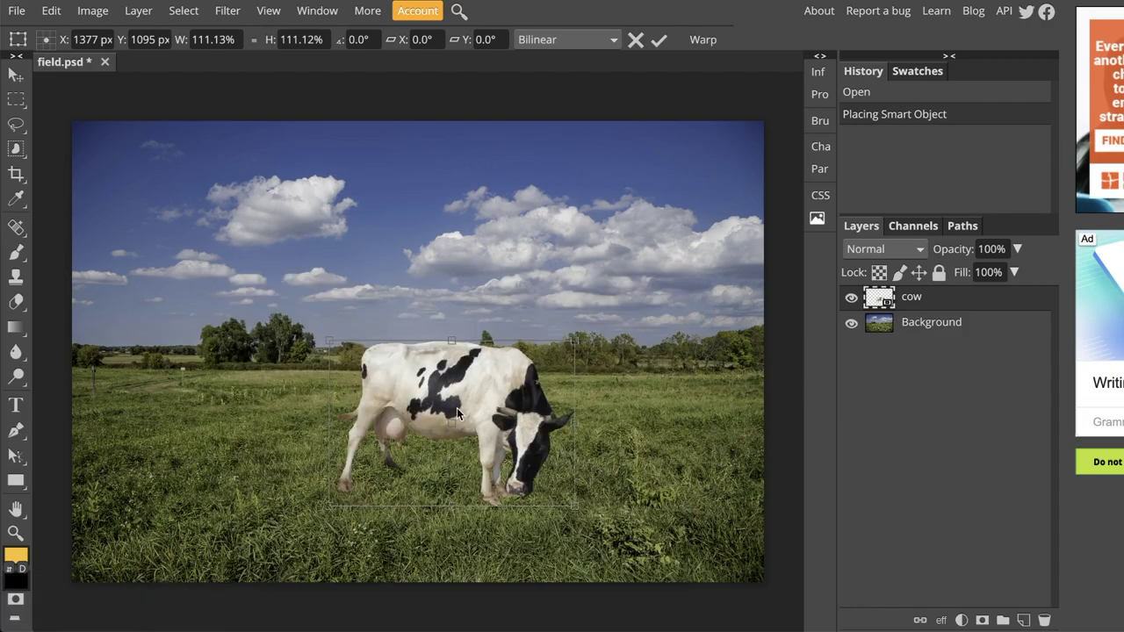
left_click_drag(454, 432, 560, 427)
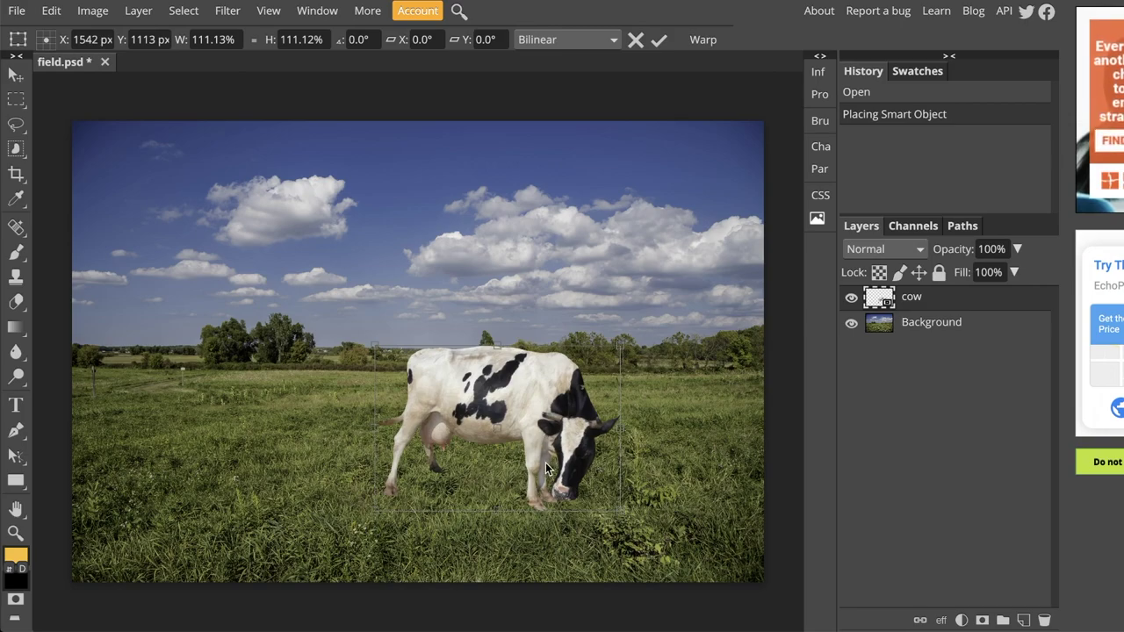
Commit the cow's transform, then nudge it slightly up and right with the Move tool.
left_click(659, 40)
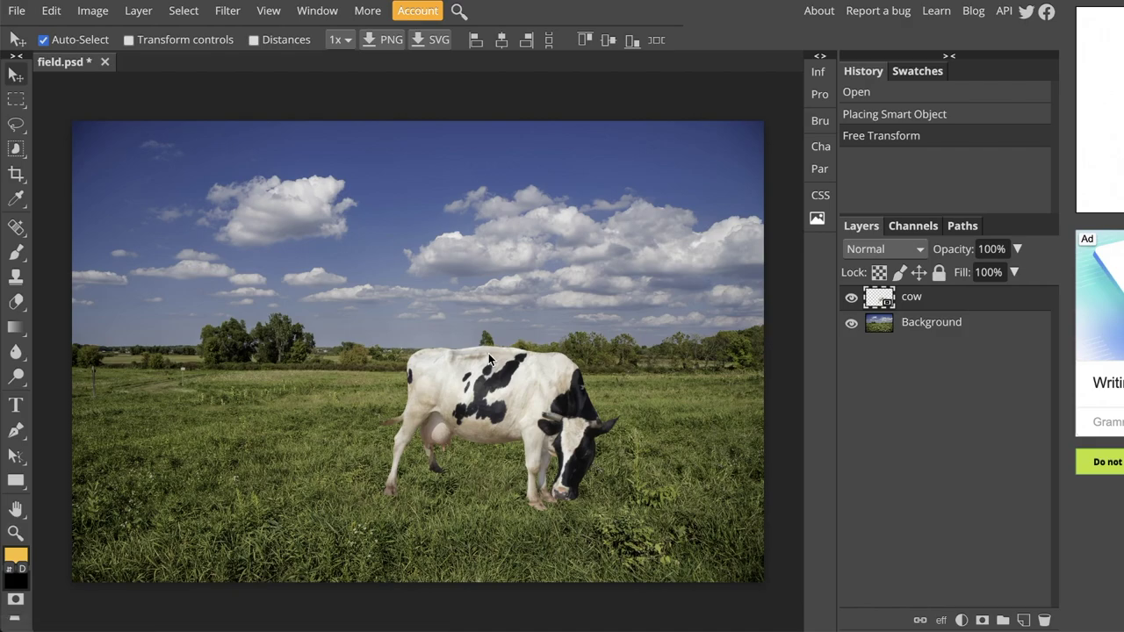
left_click_drag(488, 353, 509, 343)
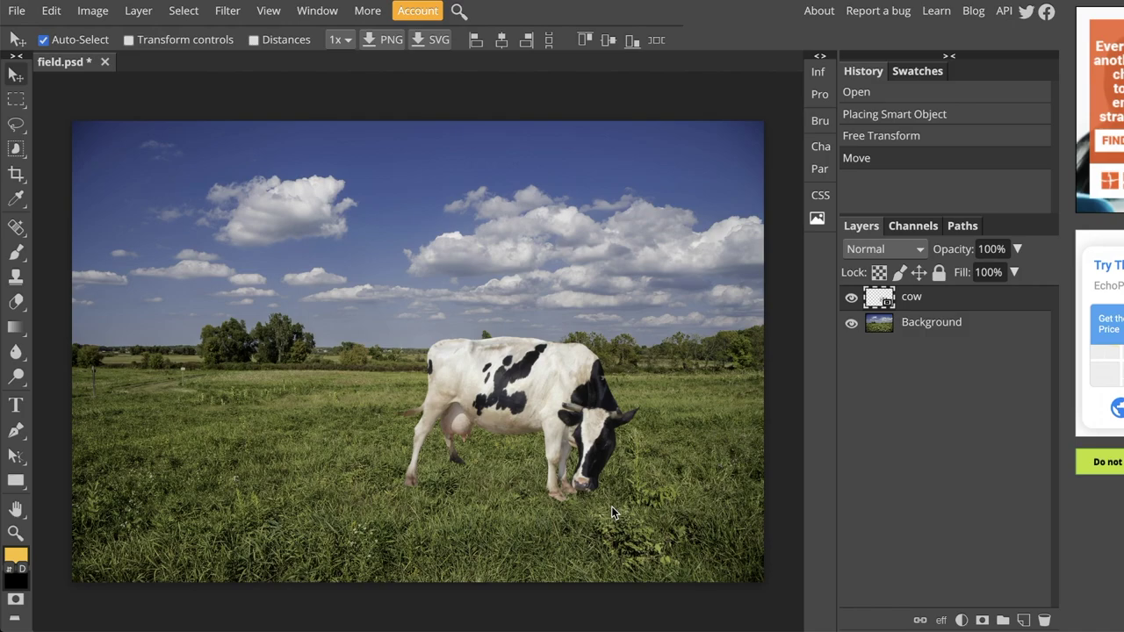
key("ctrl+plus")
key("ctrl+plus")
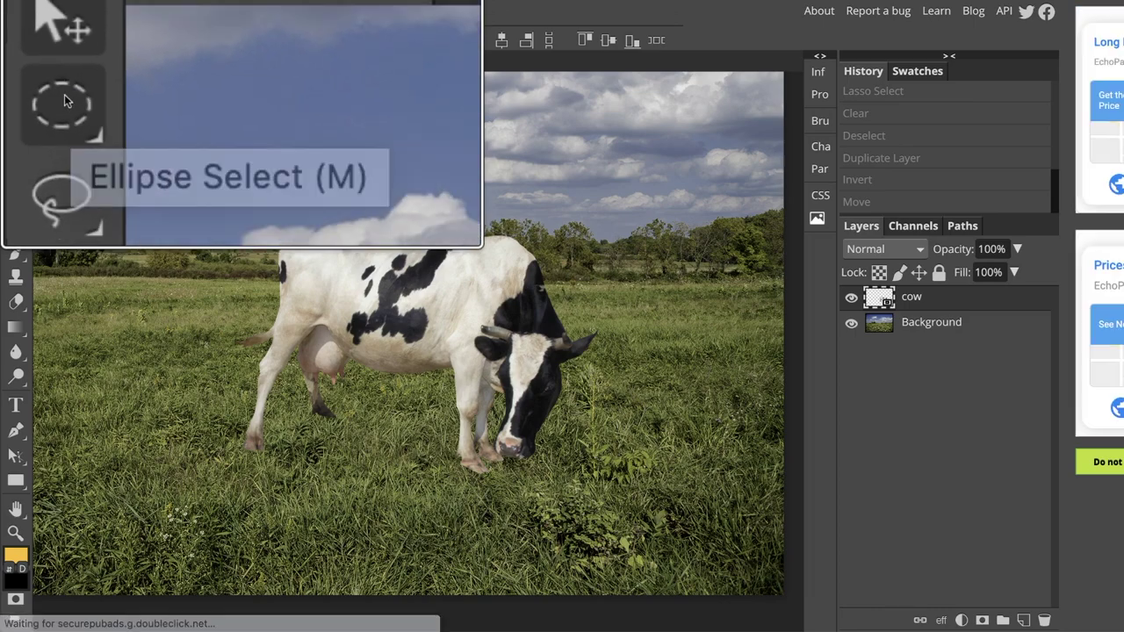
Choose Ellipse Select from the marquee tool flyout.
left_click(16, 99)
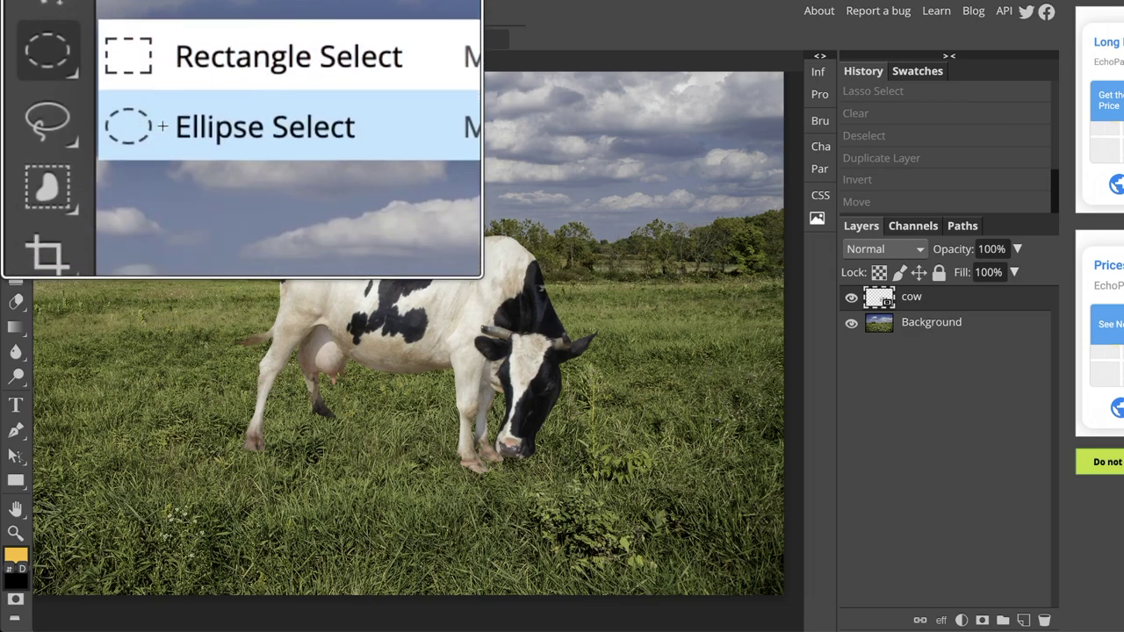
left_click(54, 125)
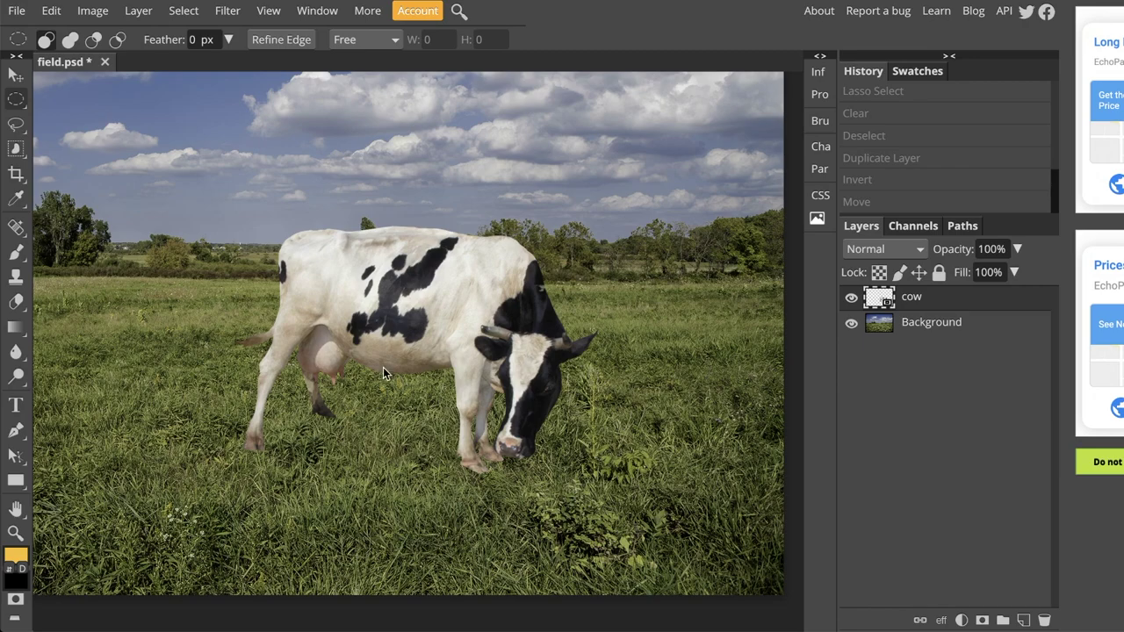
Zoom in with the mouse wheel until the cow's body fills the view.
scroll(383, 369, "up", 3)
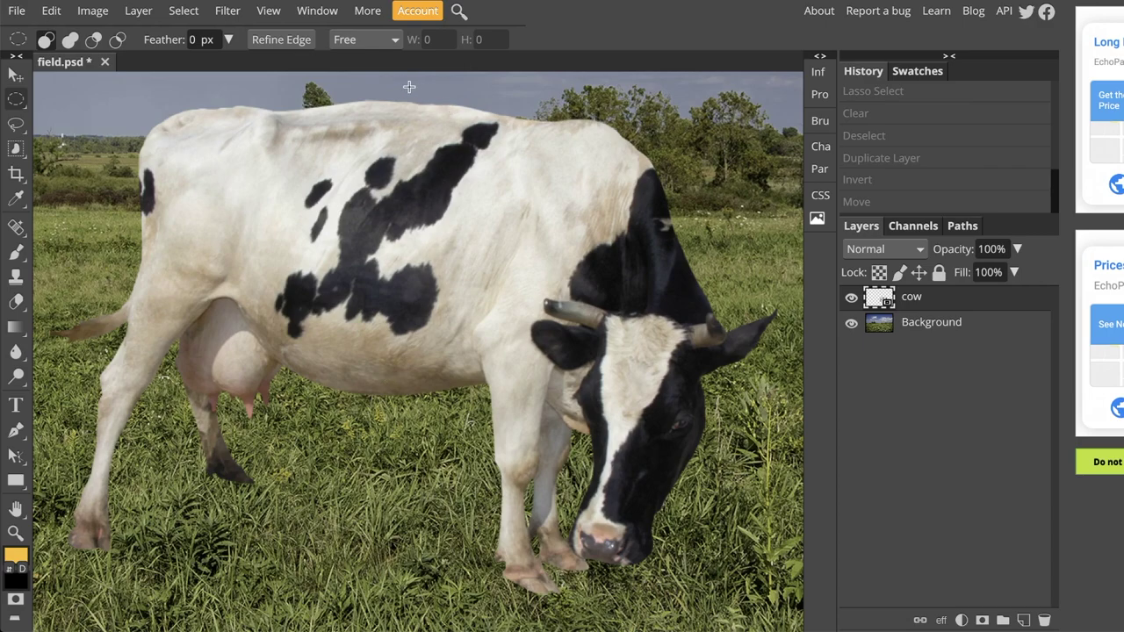
scroll(466, 290, "up", 1)
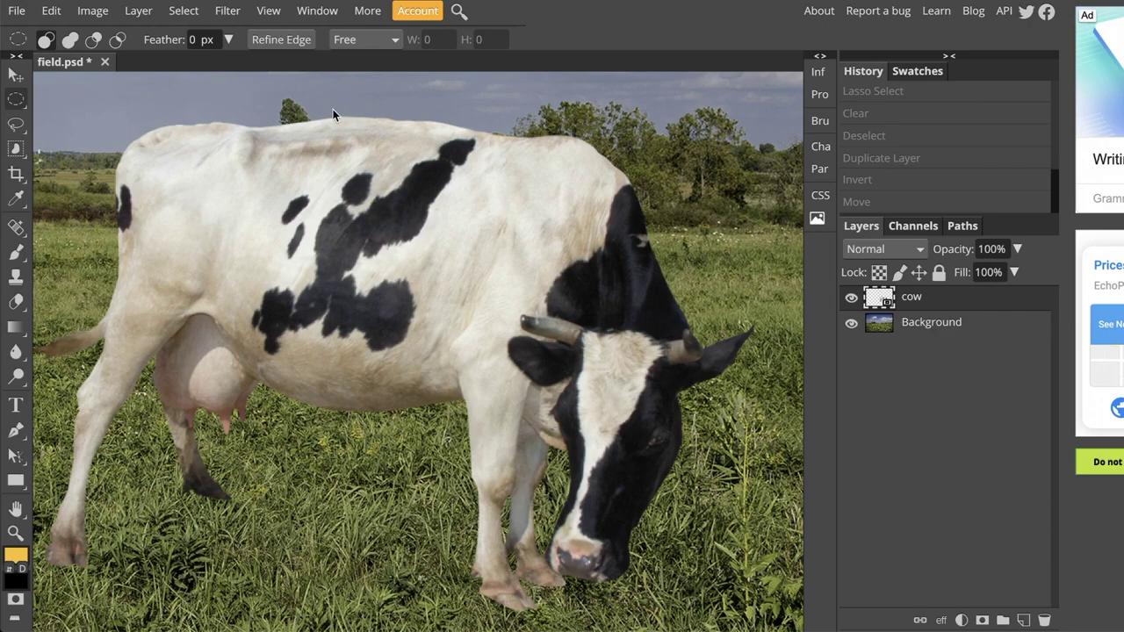
Draw a tall narrow elliptical selection across the cow's midsection and nudge it left.
left_click_drag(332, 109, 429, 422)
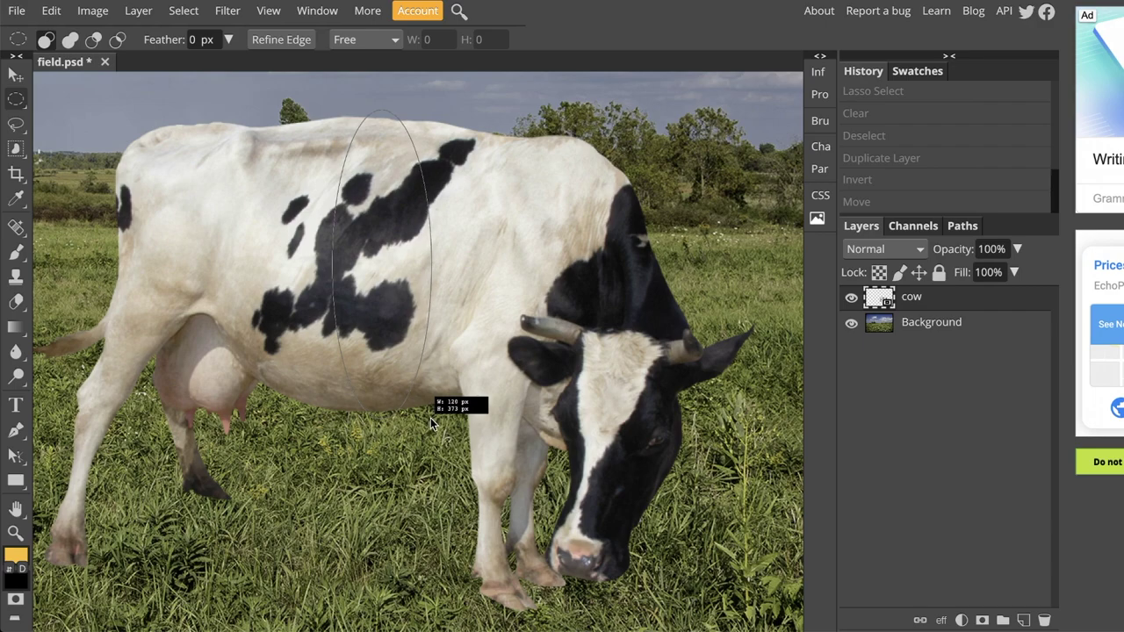
left_click_drag(430, 422, 428, 423)
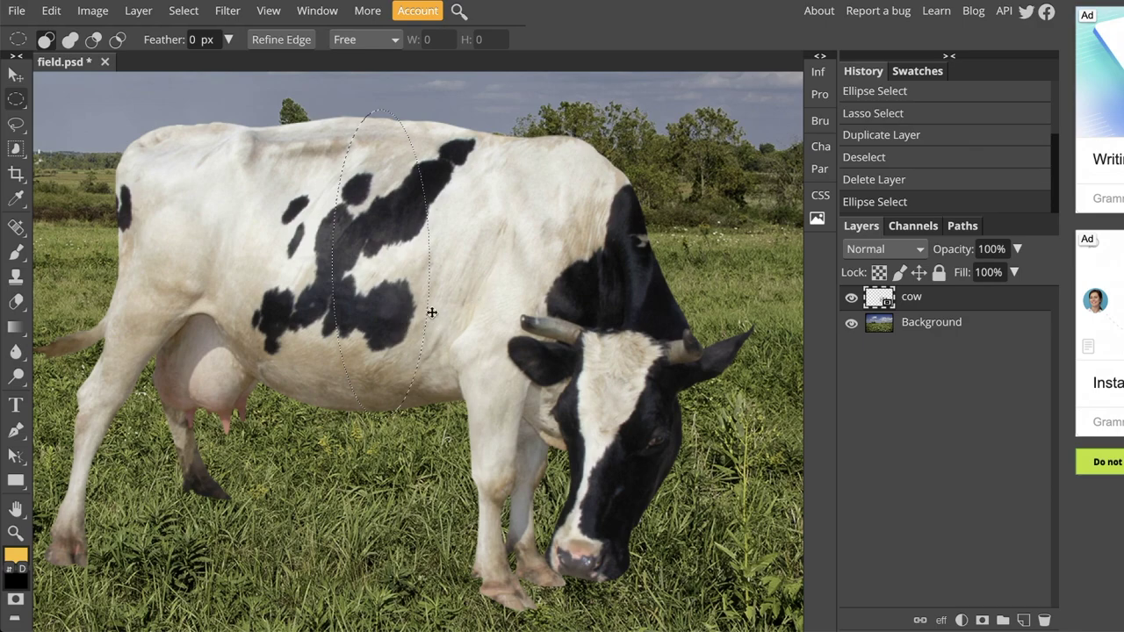
left_click_drag(387, 261, 360, 261)
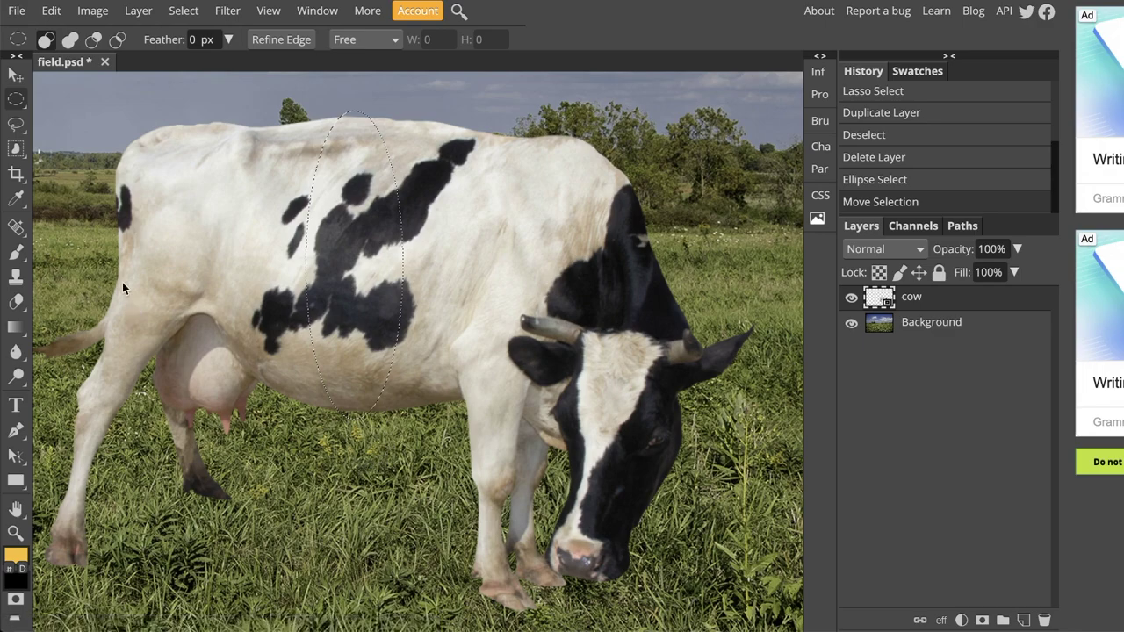
Use a Shift-added lasso to extend the ellipse around the cow's front half.
left_click(18, 125)
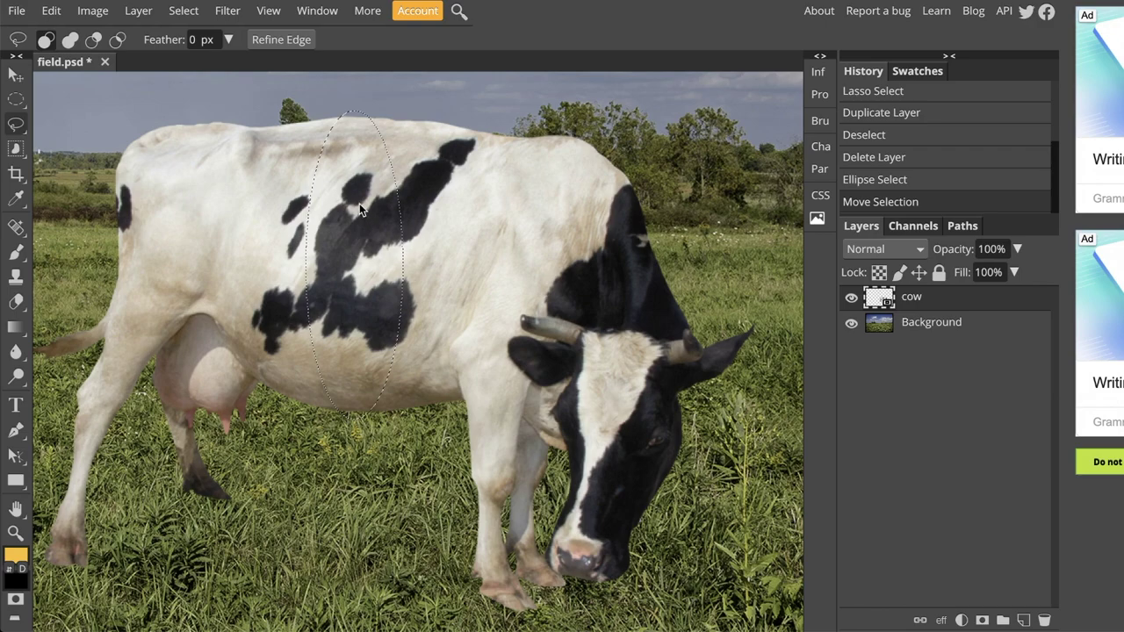
key("shift")
left_click_drag(352, 112, 369, 98)
left_click_drag(492, 112, 562, 120)
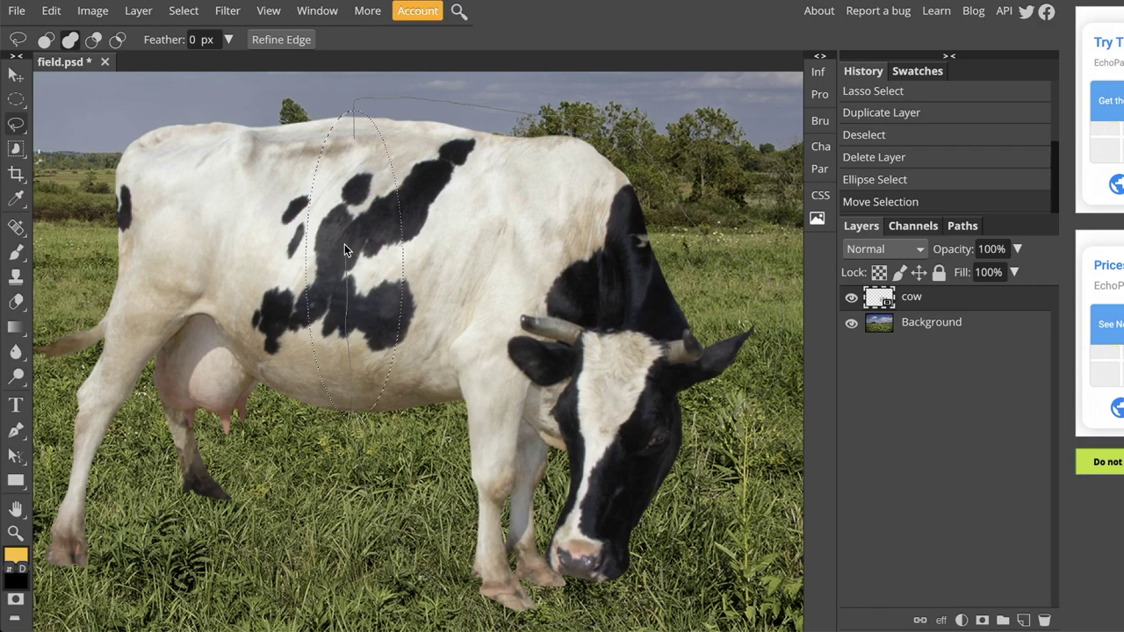
double_click(354, 140)
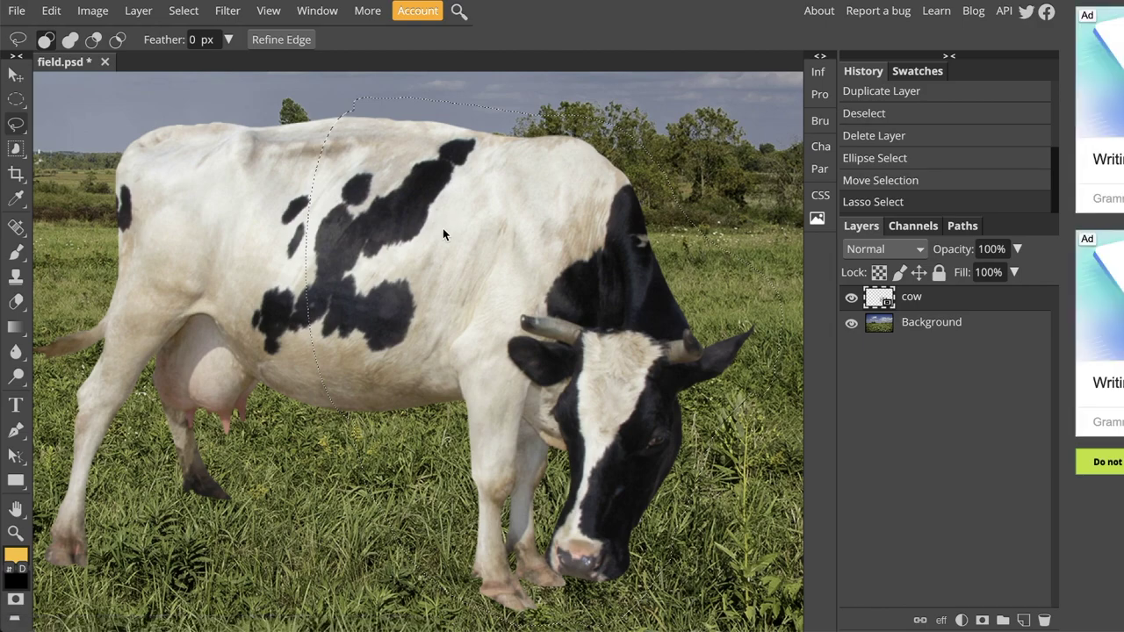
left_click(51, 11)
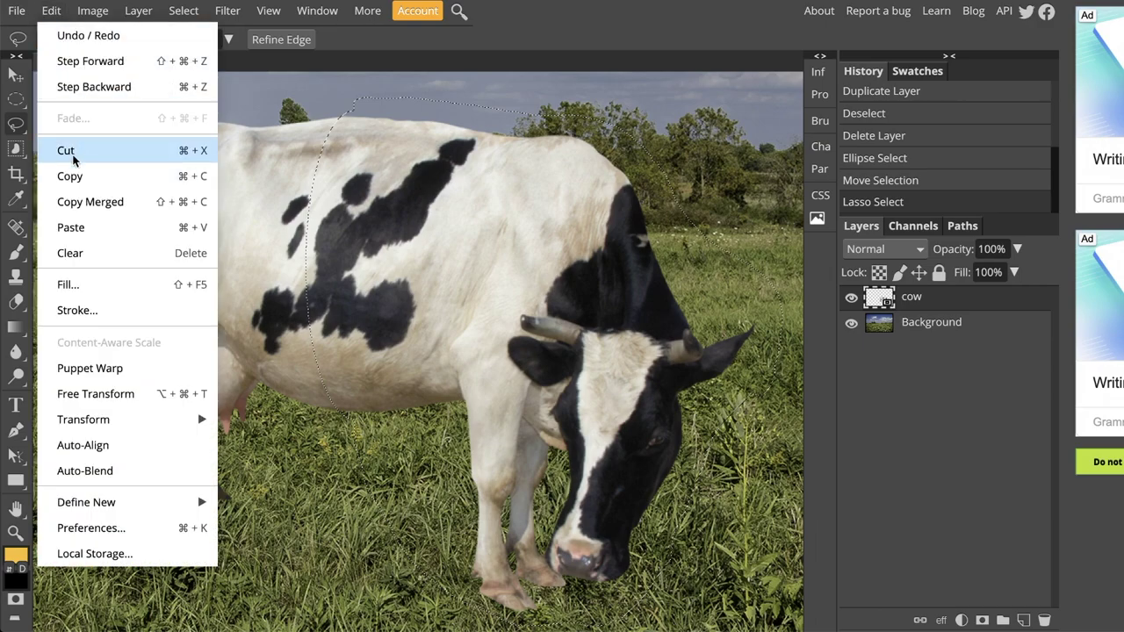
Zoom out to show the whole field photo with the lasso selection kept.
left_click(51, 13)
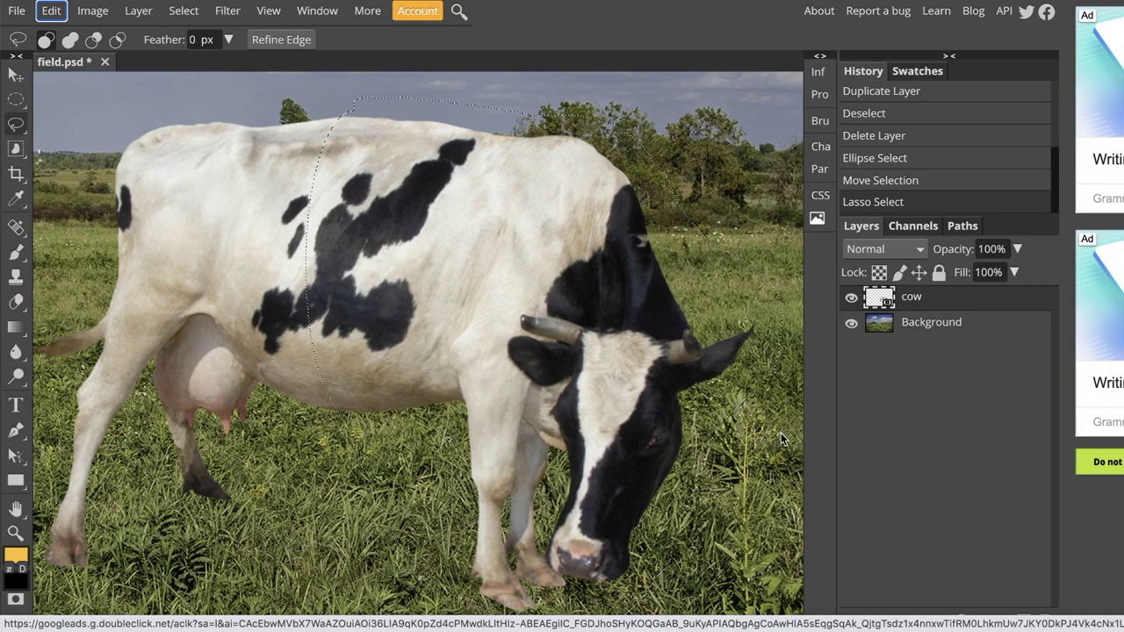
key("ctrl+minus")
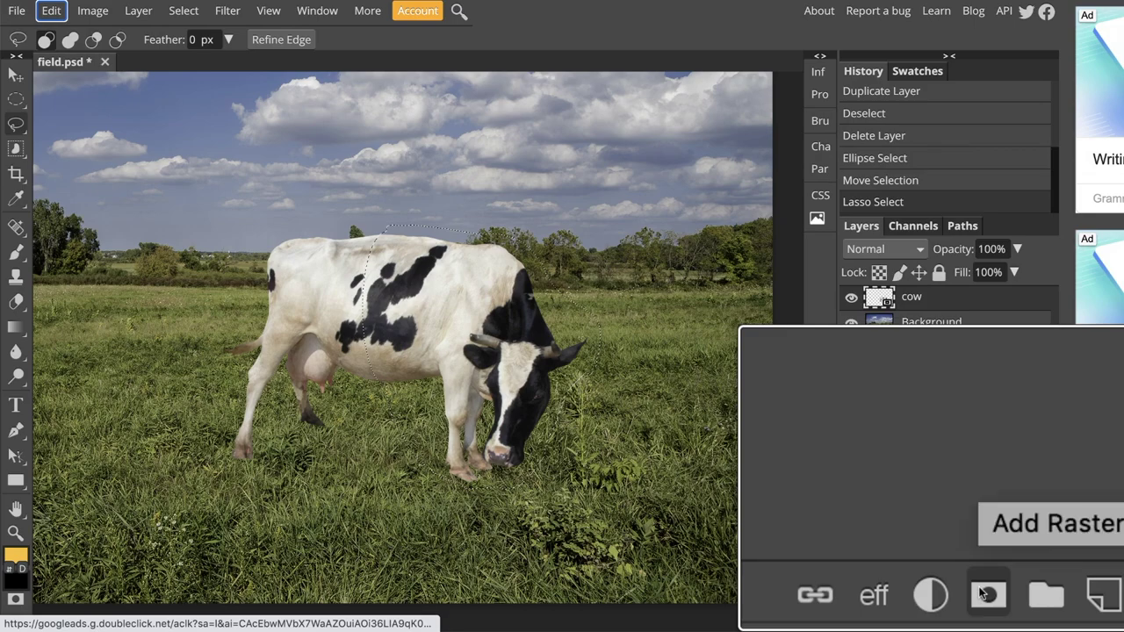
Add a raster mask to the cow layer from the selection, hiding the cow's rear half.
left_click(982, 620)
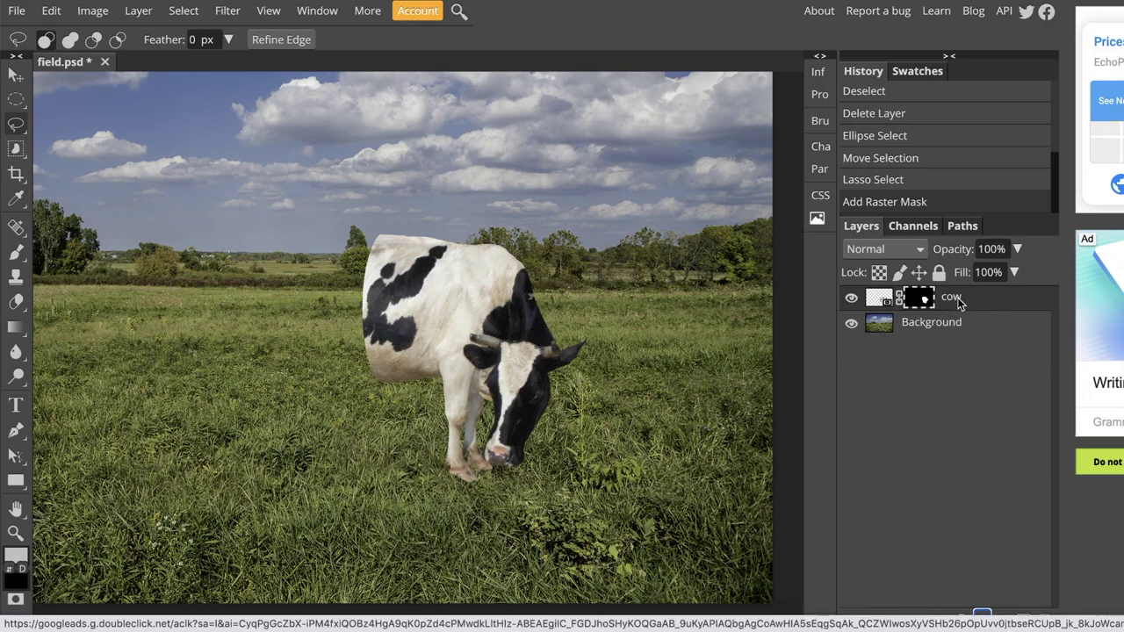
Duplicate the masked cow layer and rename the original layer 'cow right'.
right_click(960, 302)
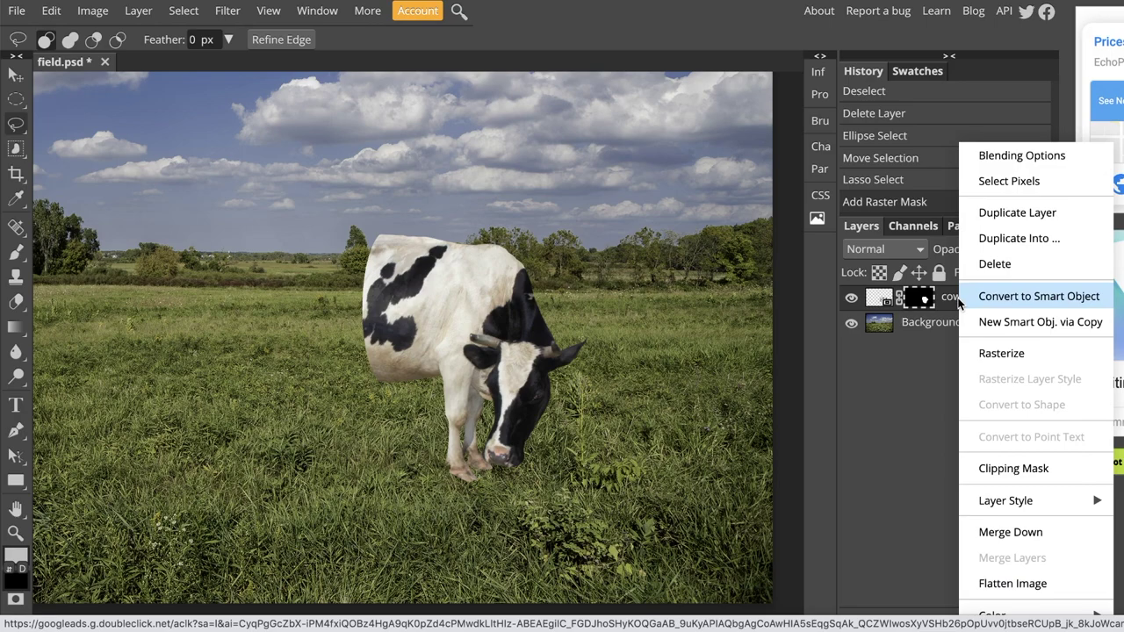
left_click(1019, 213)
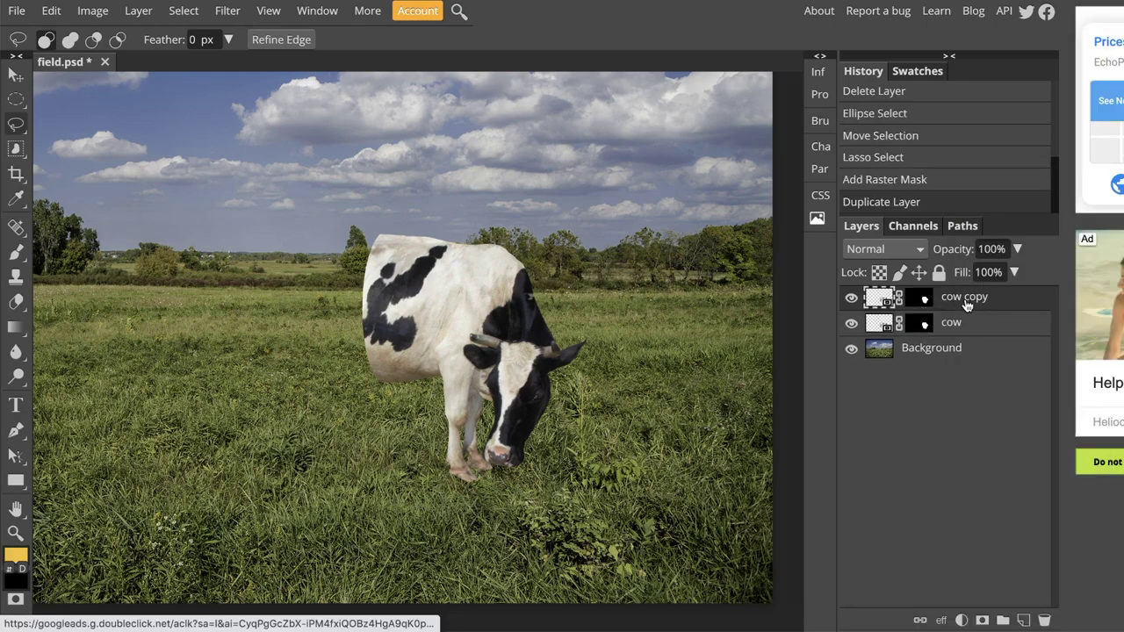
left_click(919, 301)
double_click(953, 325)
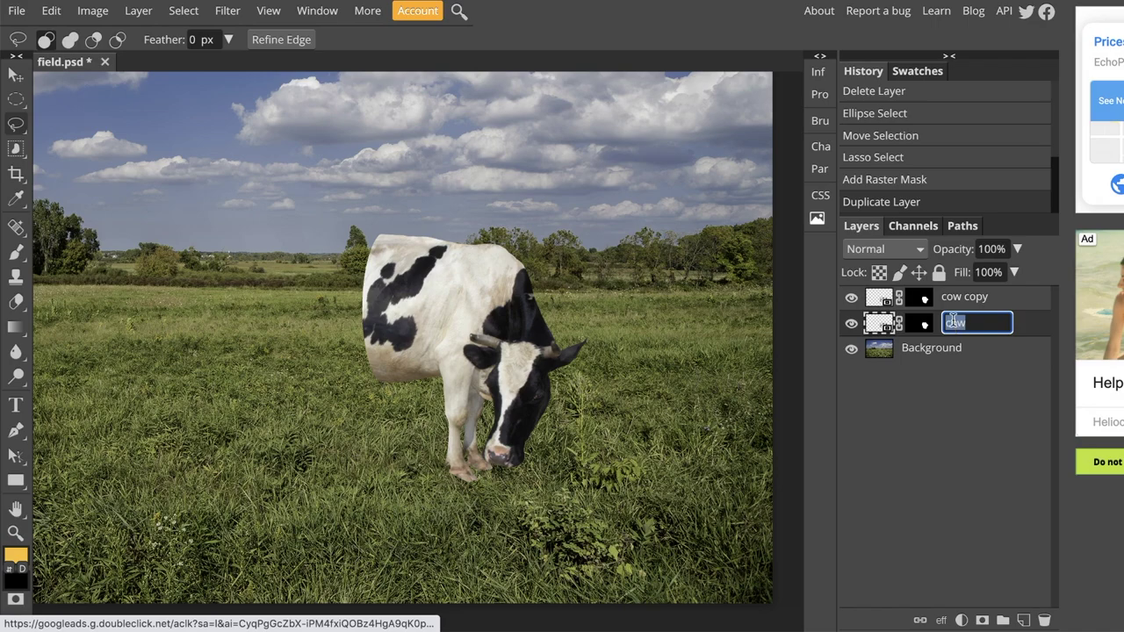
type("cow right")
key("Return")
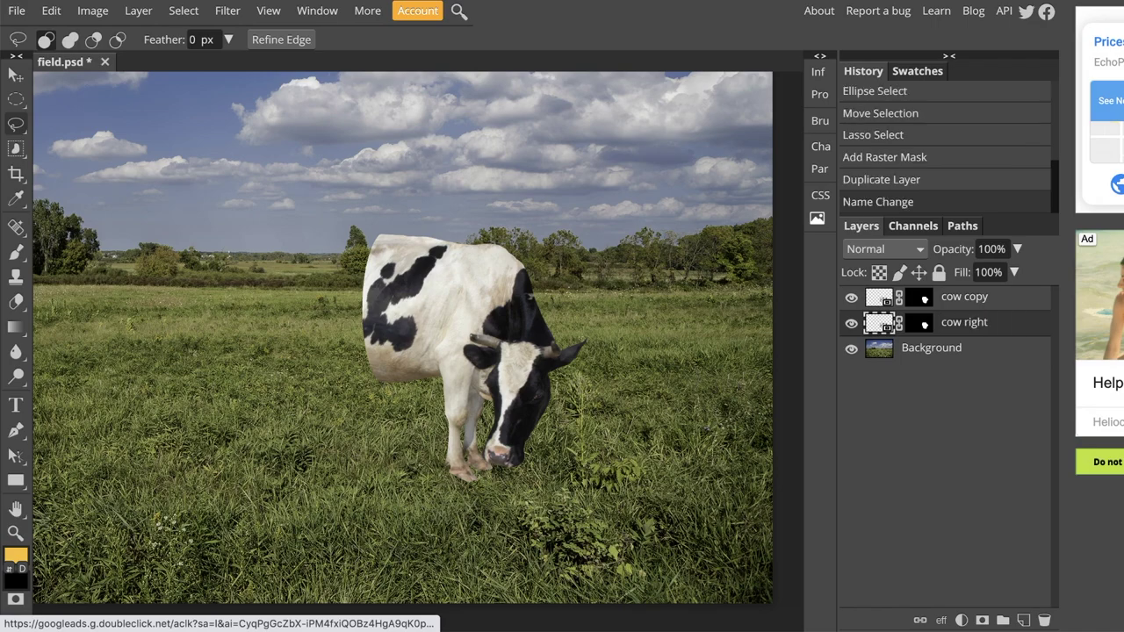
Rename the cow copy layer to 'cow left'.
double_click(969, 297)
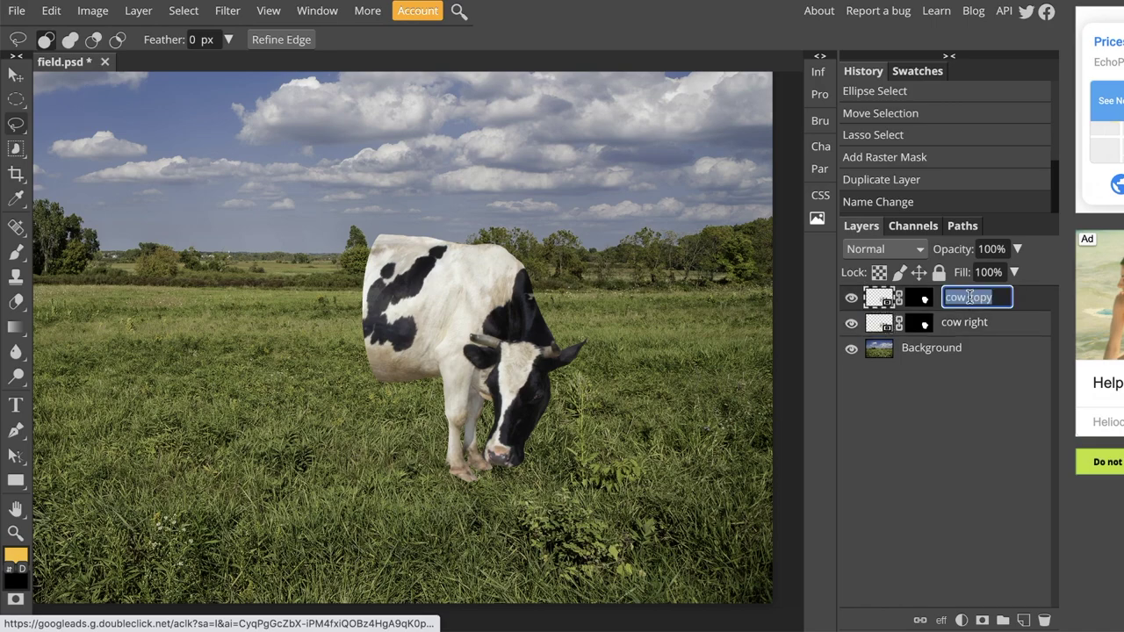
type("cow left")
key("Return")
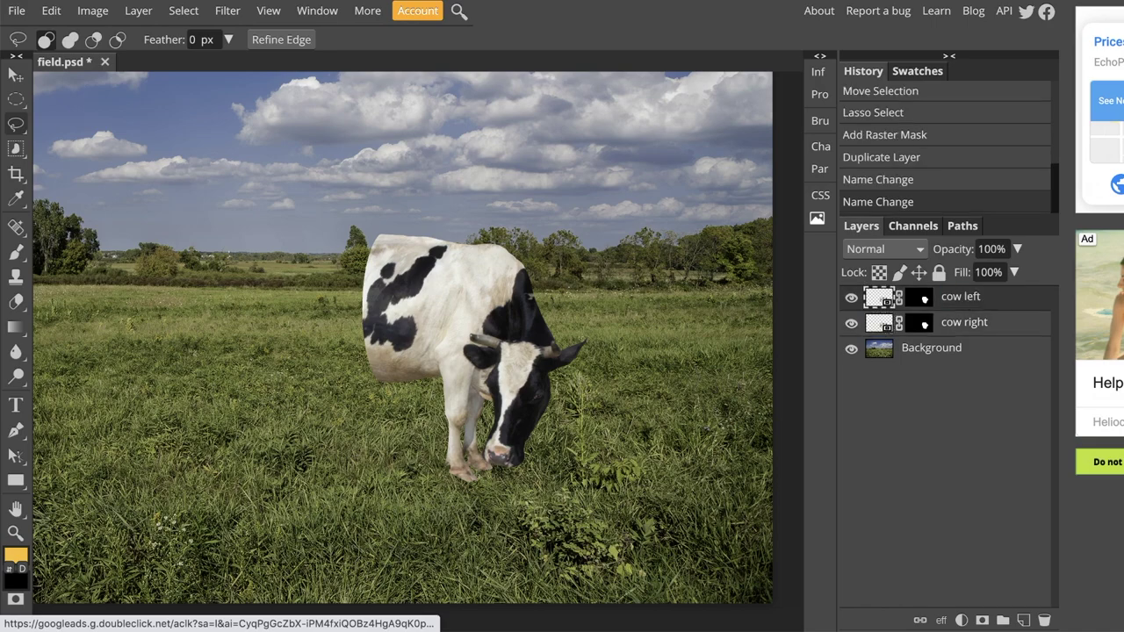
left_click(917, 301)
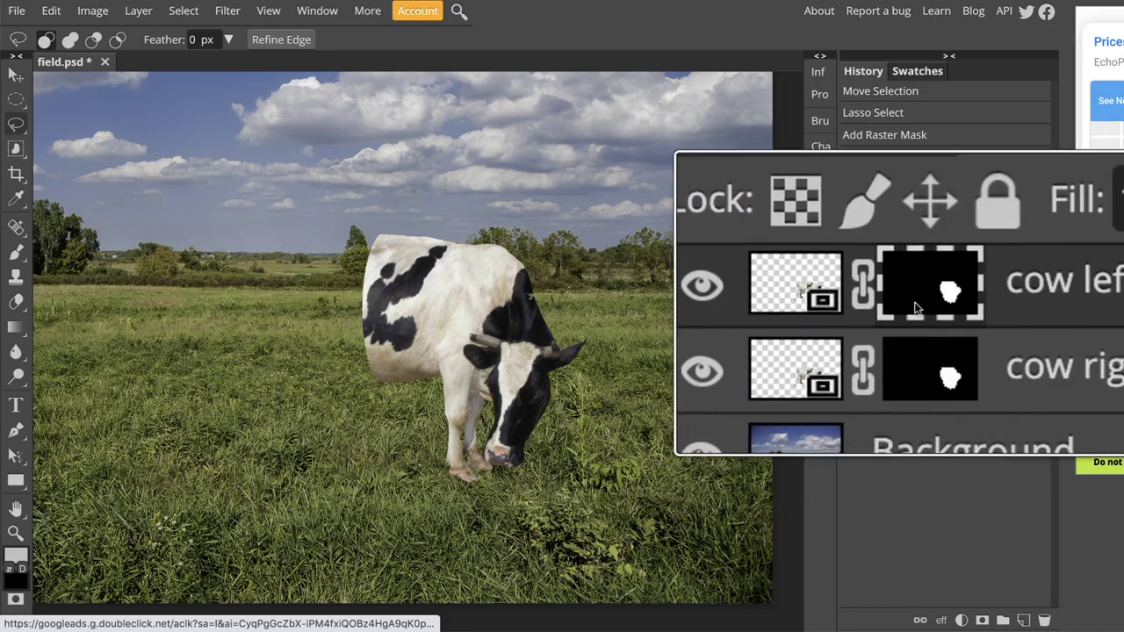
Invert the cow left layer's mask with Image > Adjustments > Invert.
left_click(879, 303)
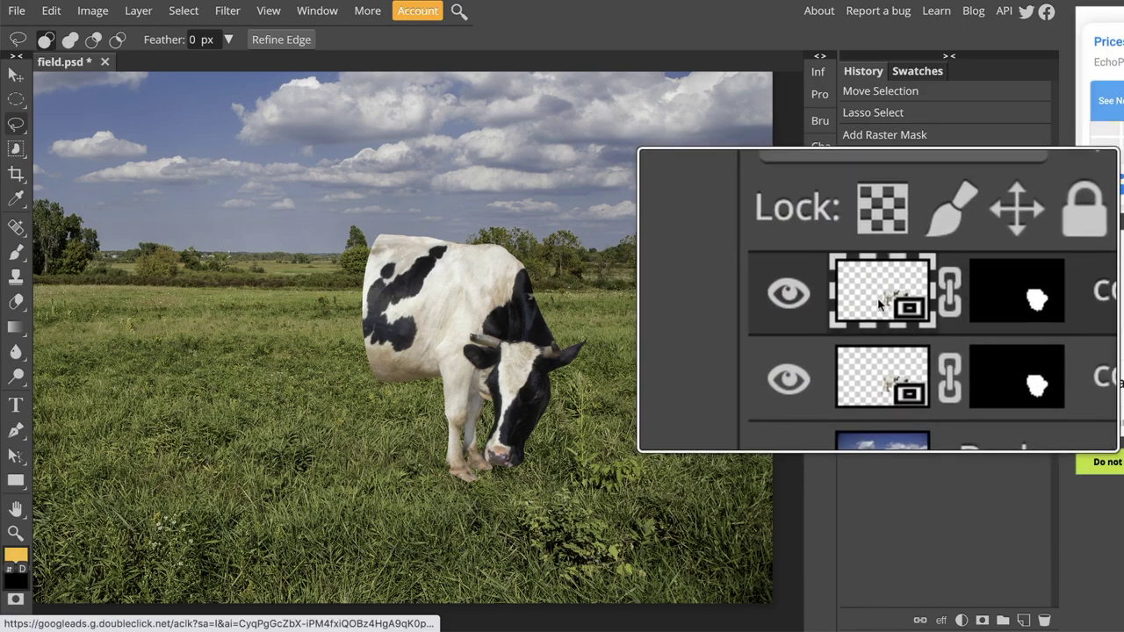
left_click(908, 301)
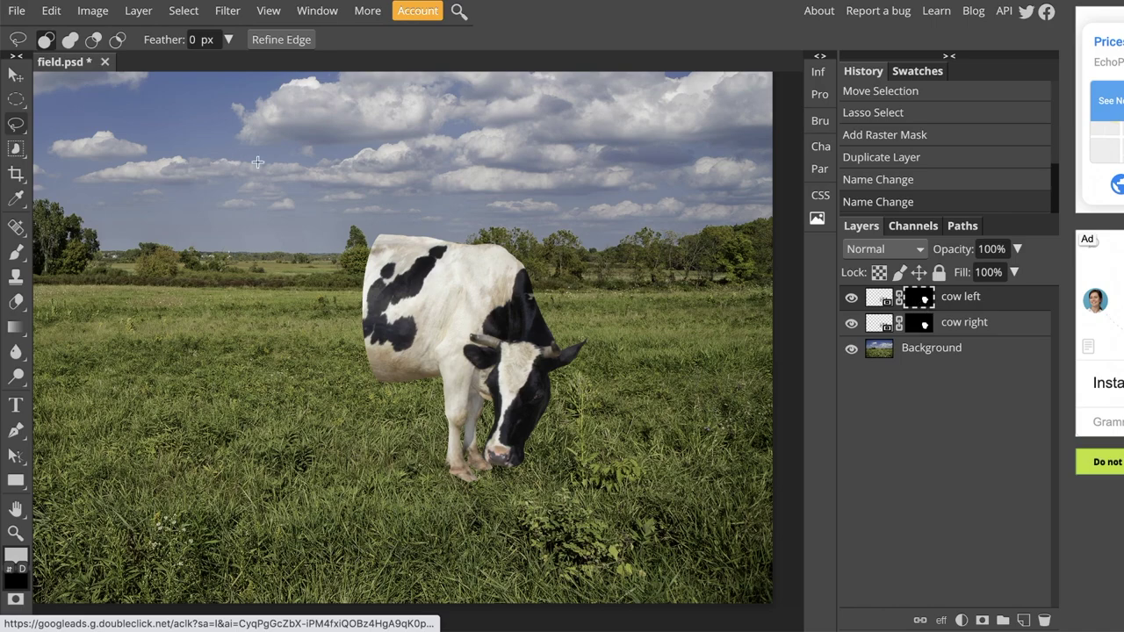
left_click(93, 11)
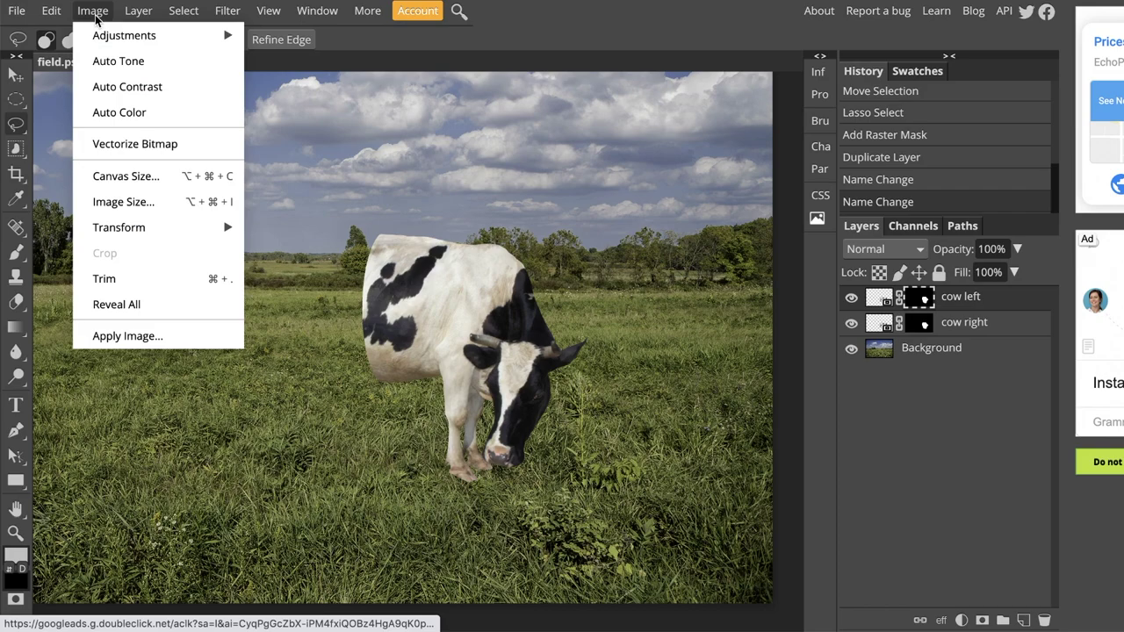
mouse_move(106, 37)
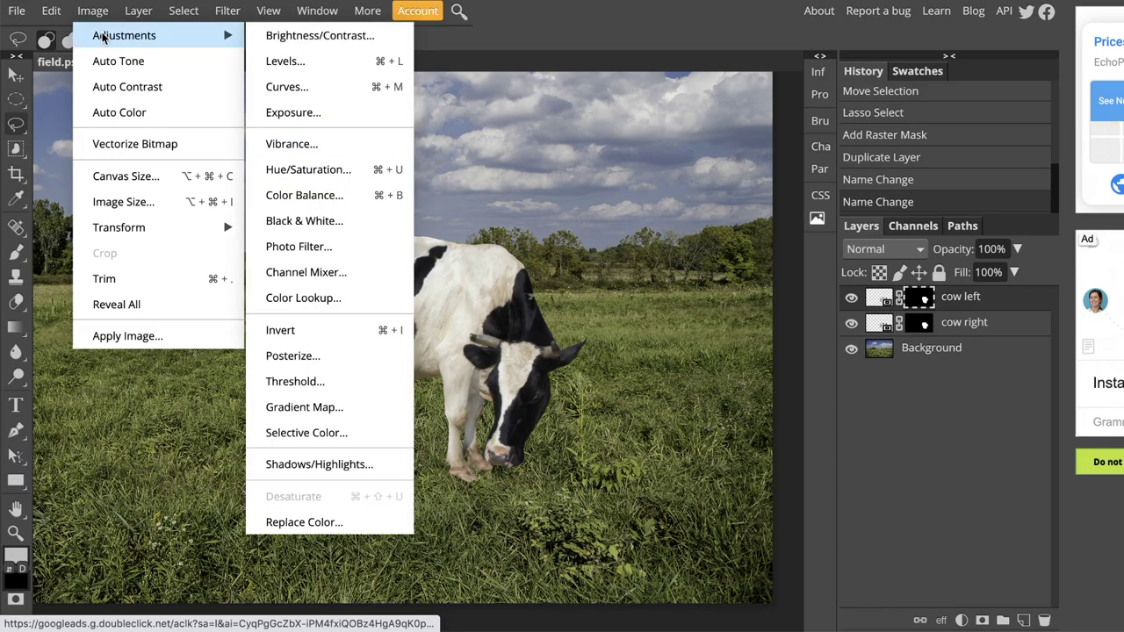
left_click(397, 331)
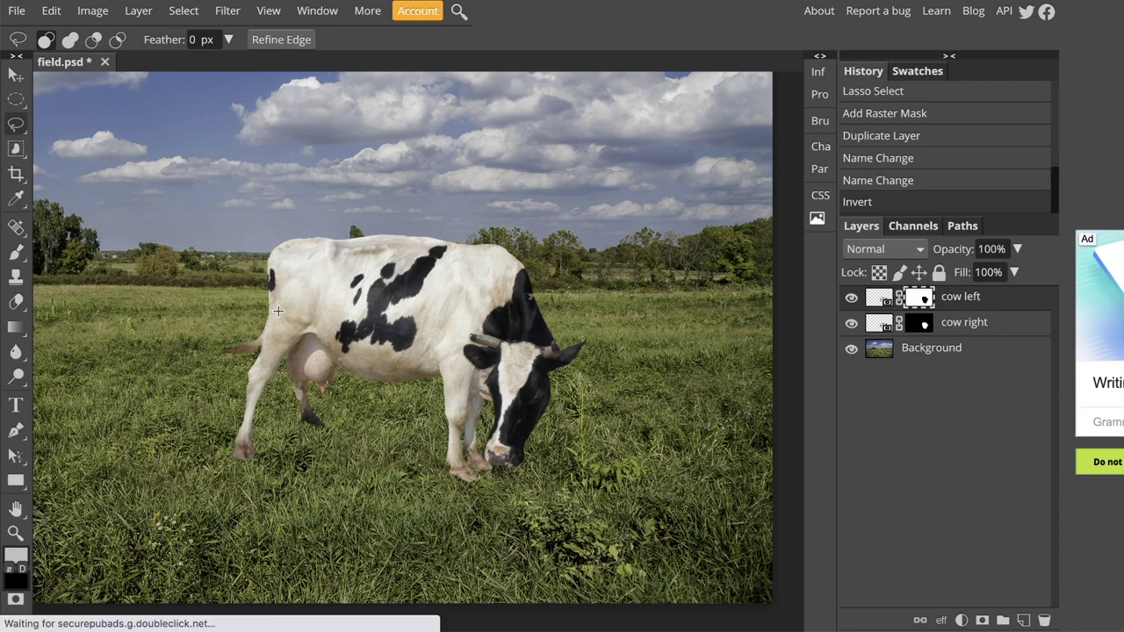
left_click(16, 75)
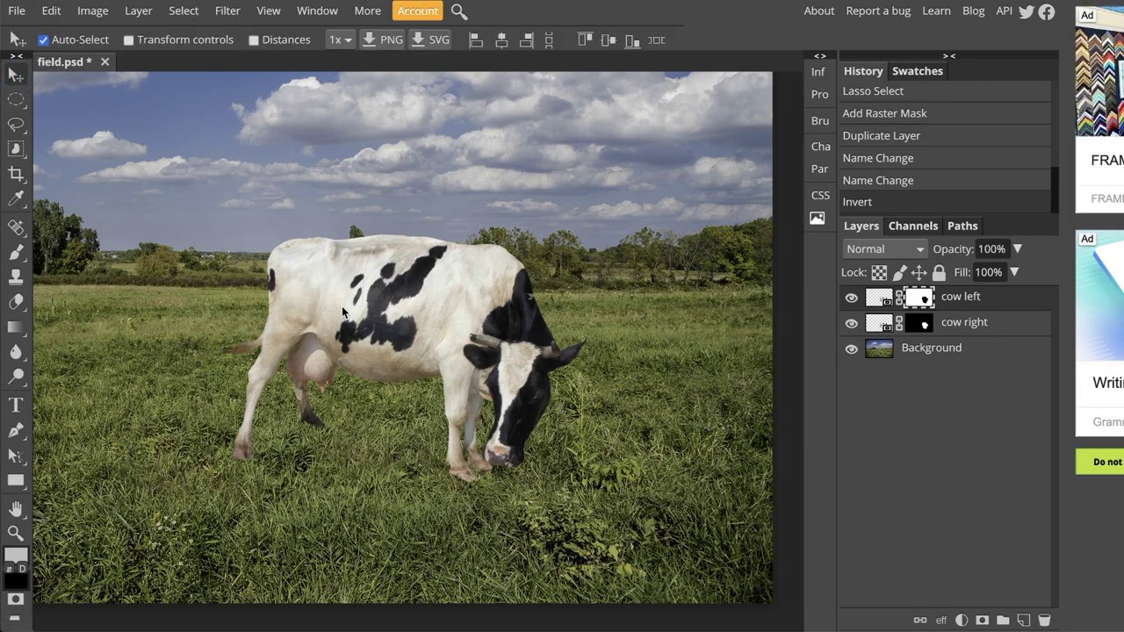
Drag the cow left half leftward and the cow right half rightward to open a grass gap.
left_click_drag(334, 305, 288, 303)
left_click_drag(461, 312, 509, 316)
left_click_drag(307, 292, 333, 298)
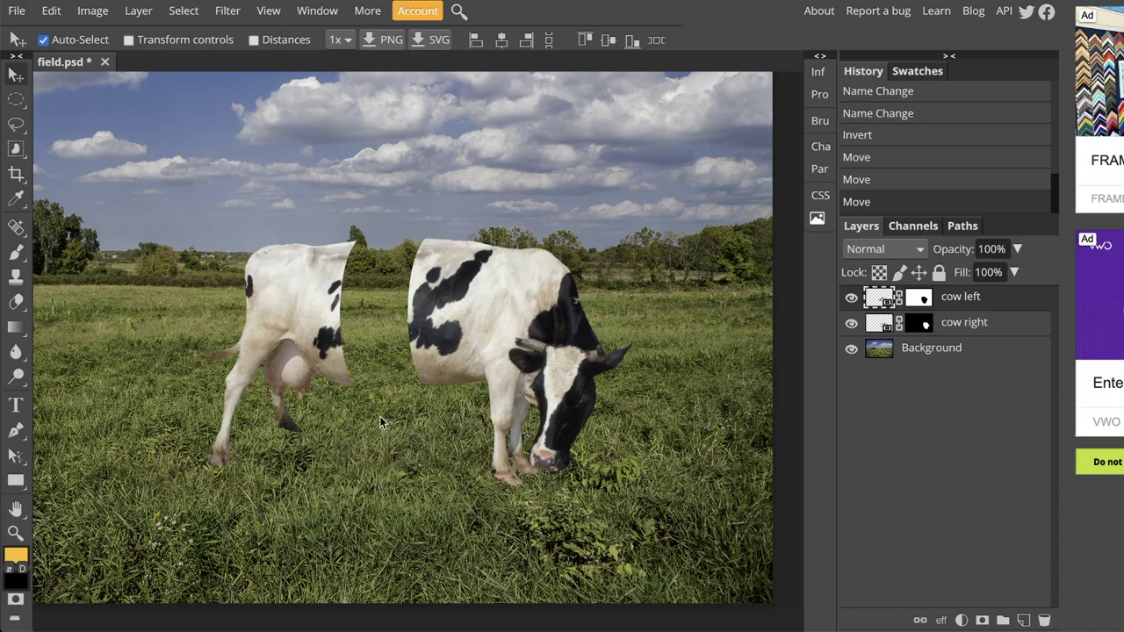
Rename the field document to a new name made of the author's name plus 'lemoncow'.
double_click(48, 61)
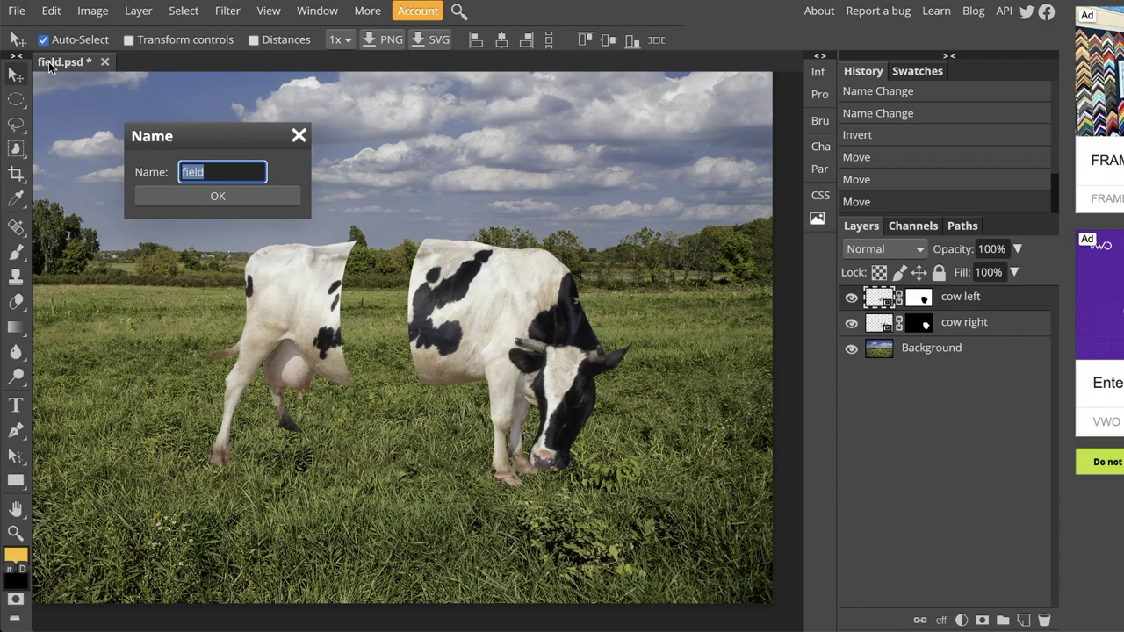
type("mnatsa")
type("kanyan_nar")
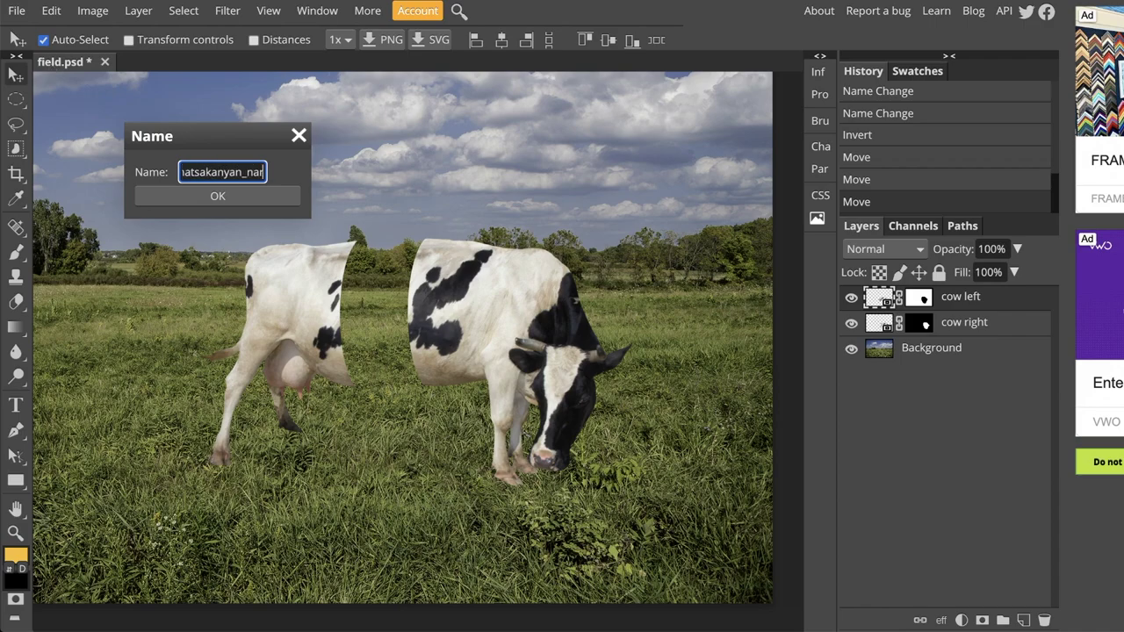
type("e_lemoncow")
left_click(163, 191)
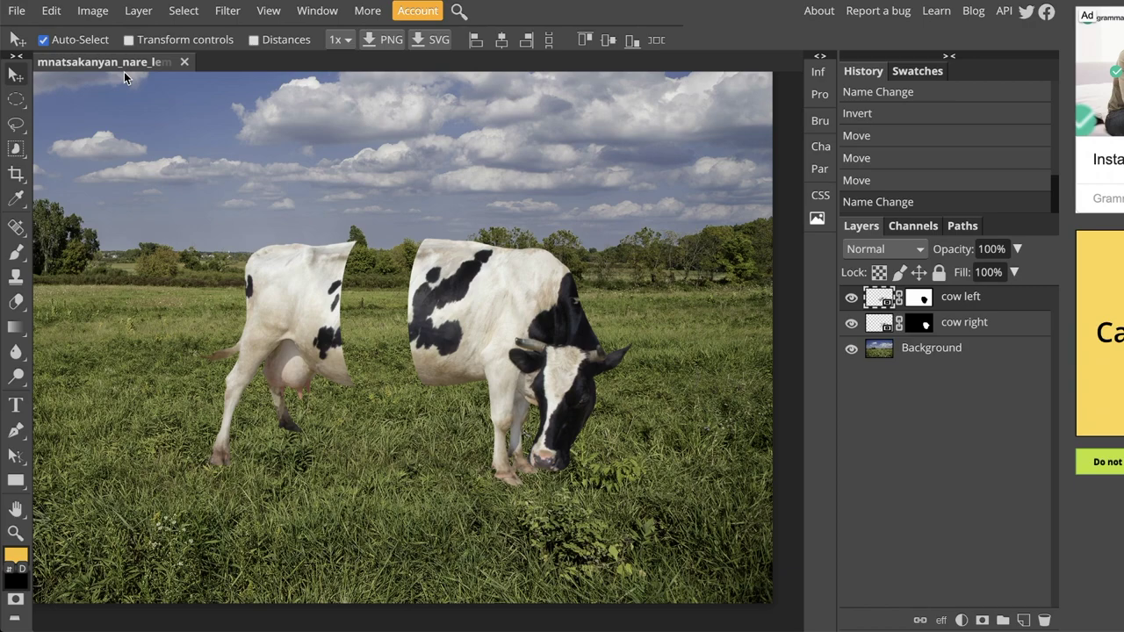
Save the split-cow composite as a PSD file from the File menu.
left_click(17, 13)
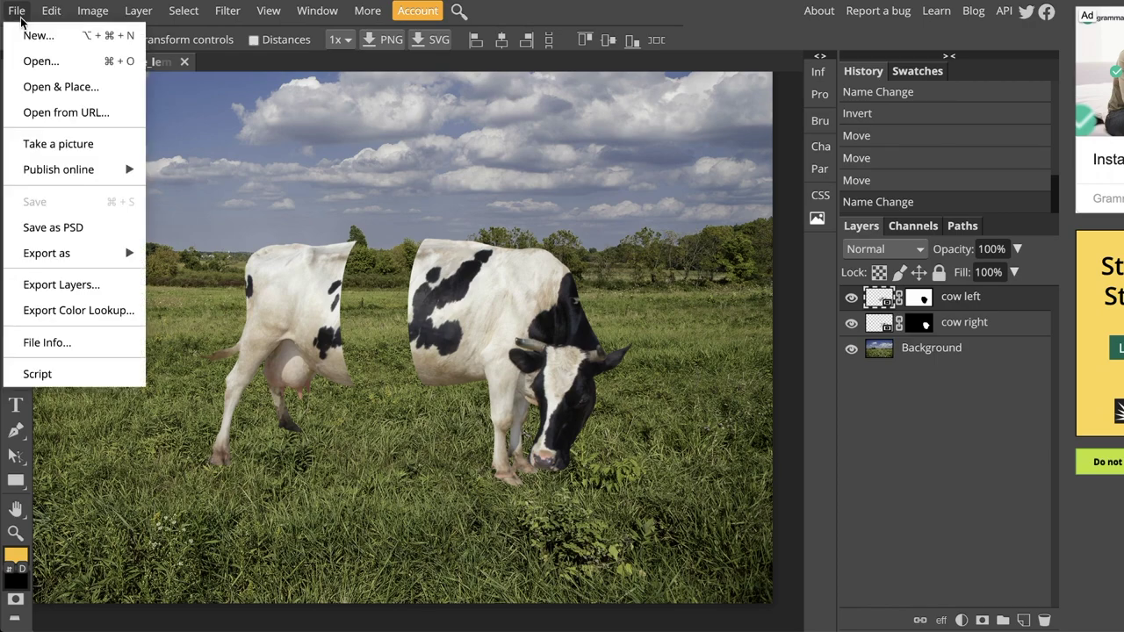
left_click(62, 230)
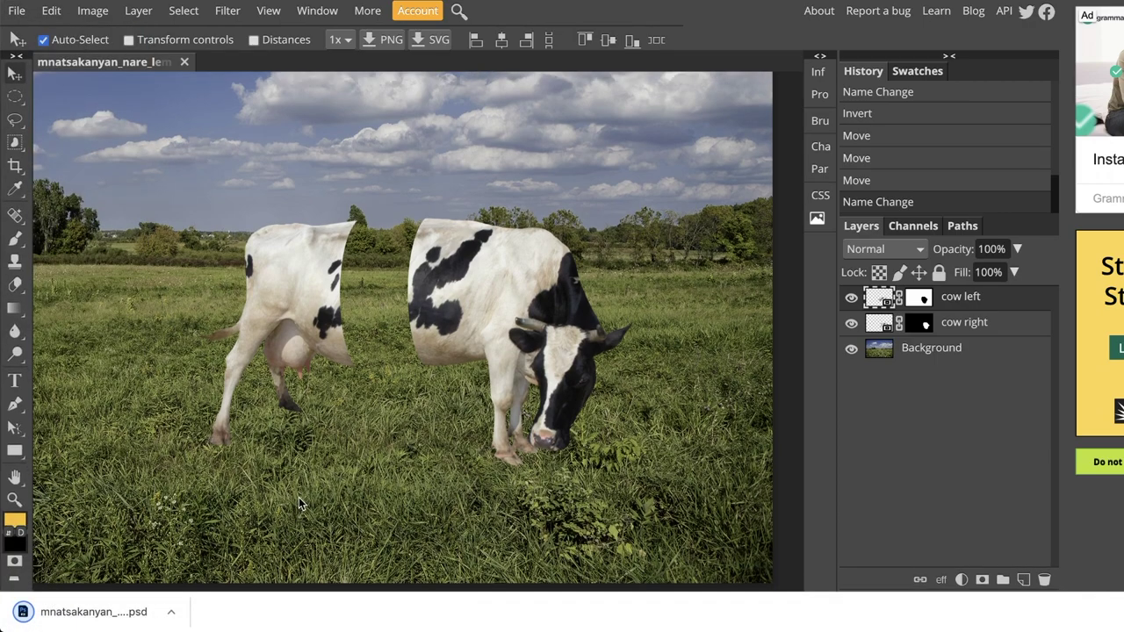